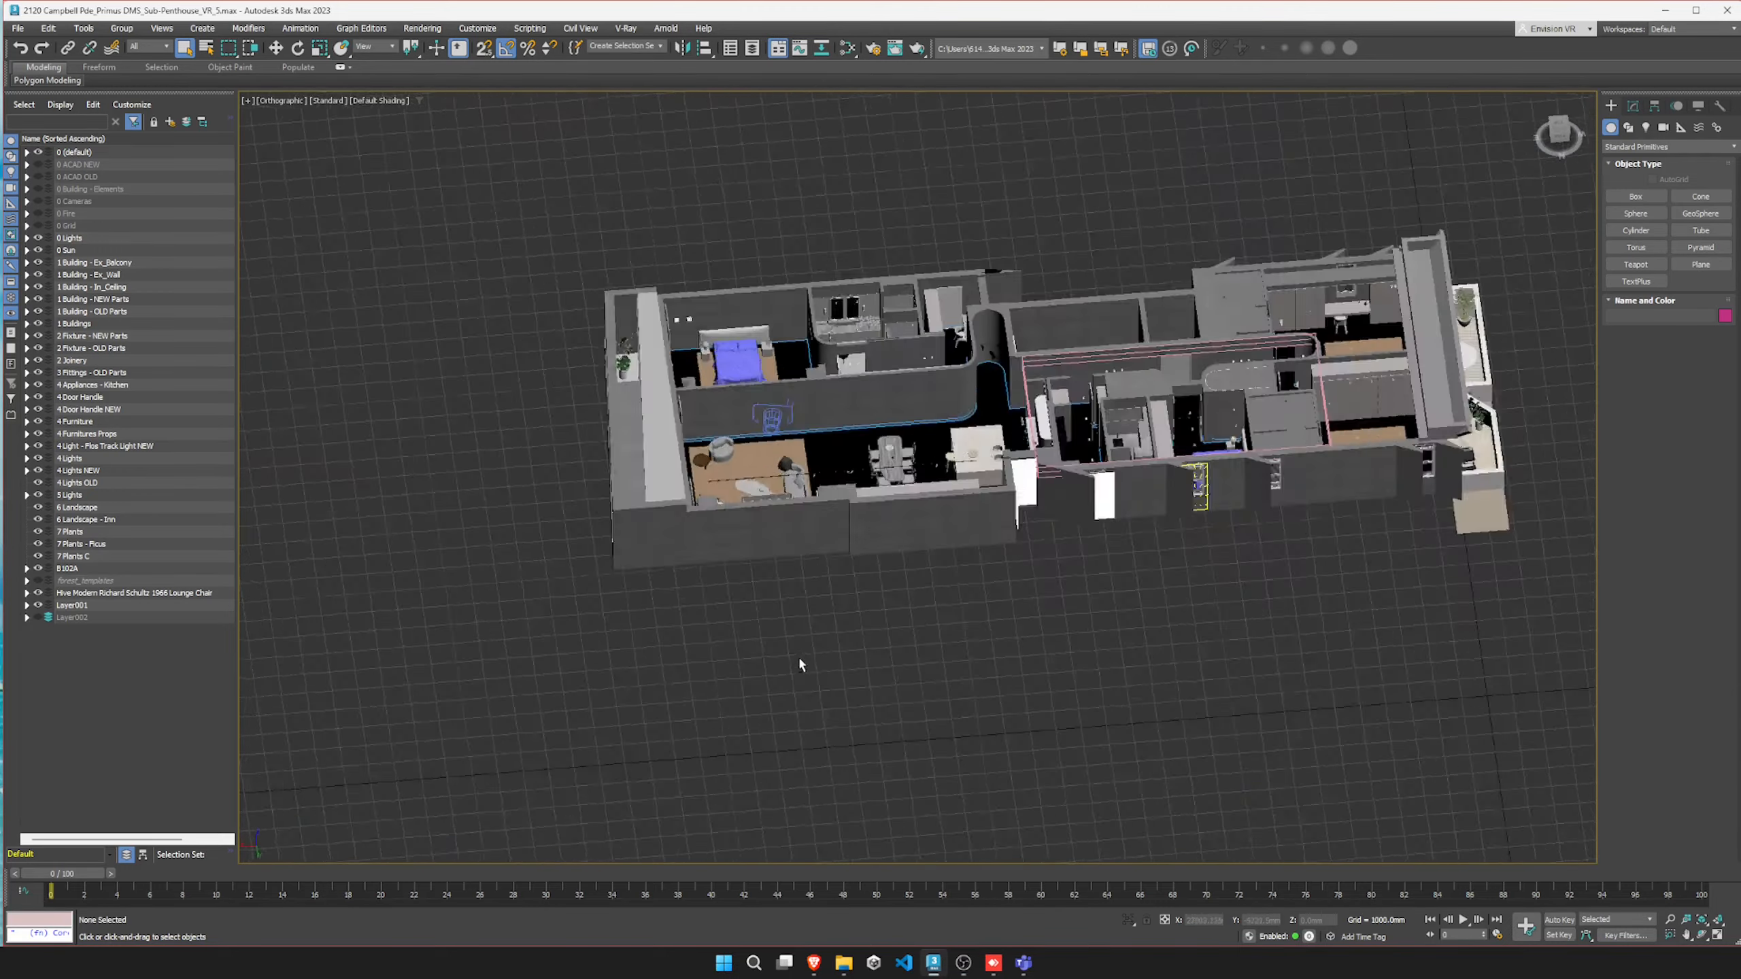
Step: Examine the penthouse apartment model from several angles and toggle the visibility of Layer002 to compare
{"action": "scroll", "coordinate": [1099, 490], "scroll_direction": "up", "scroll_amount": 5}
{"action": "left_click", "coordinate": [899, 442]}
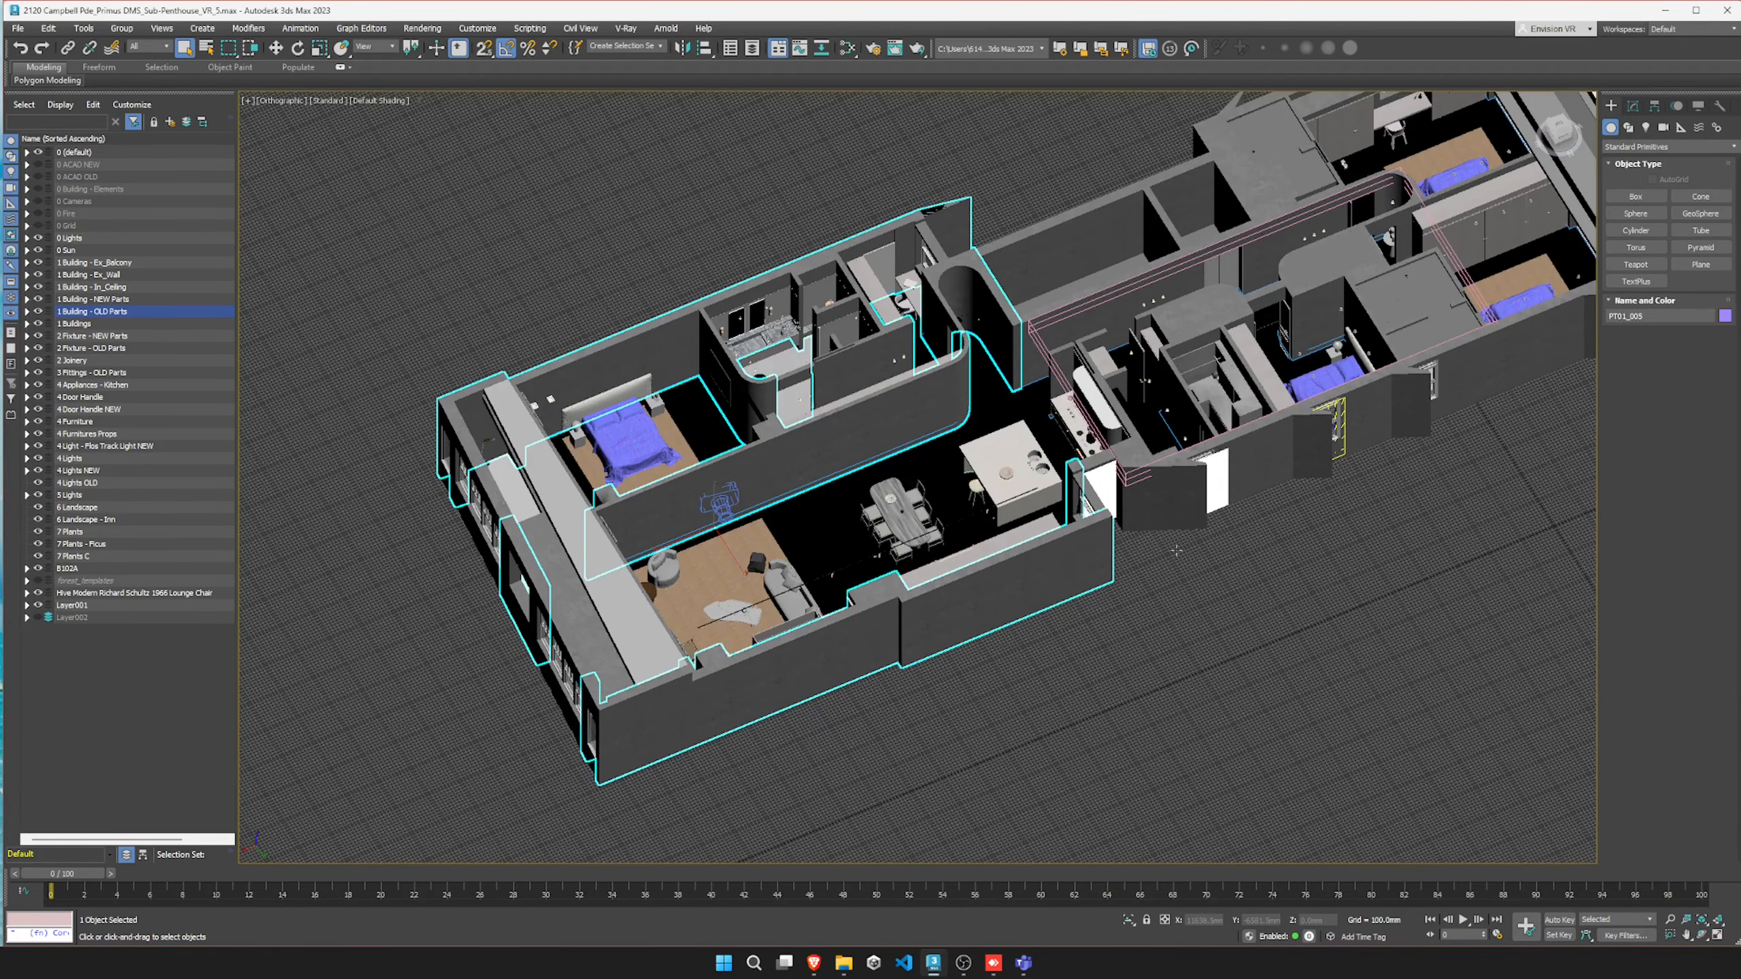
{"action": "middle_click_drag", "start_coordinate": [899, 453], "coordinate": [828, 477], "text": "alt"}
{"action": "scroll", "coordinate": [828, 480], "scroll_direction": "down", "scroll_amount": 3}
{"action": "scroll", "coordinate": [1439, 501], "scroll_direction": "up", "scroll_amount": 2}
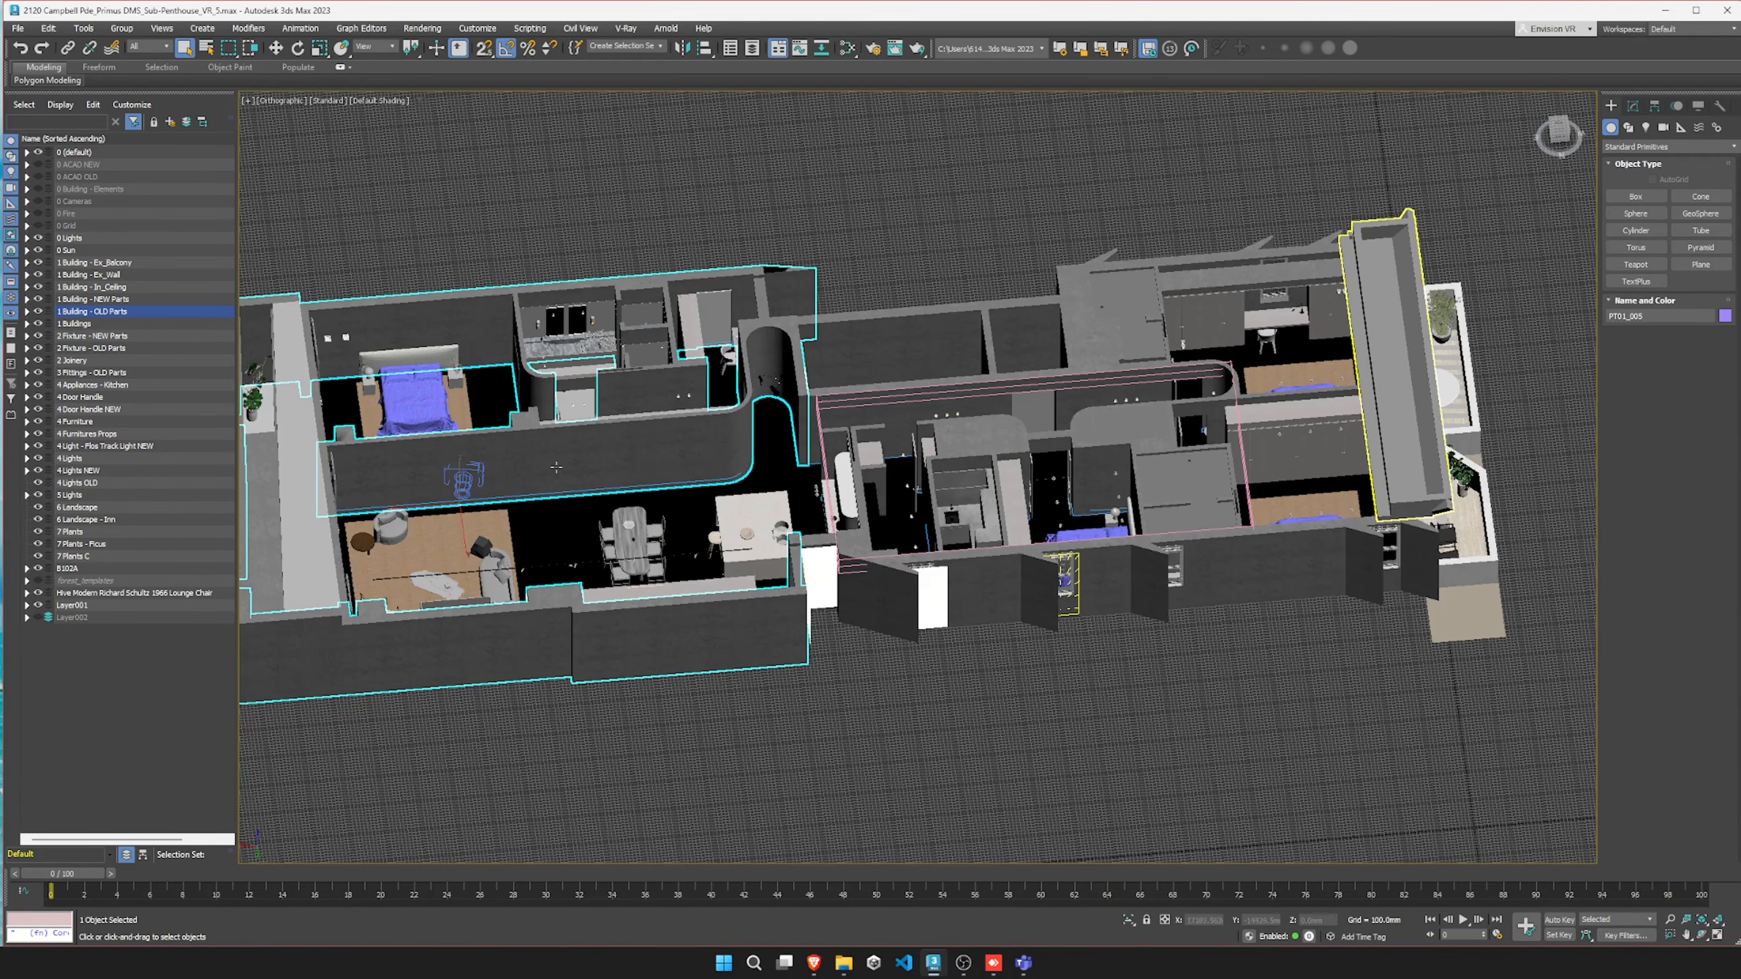
{"action": "scroll", "coordinate": [878, 475], "scroll_direction": "down", "scroll_amount": 2}
{"action": "middle_click_drag", "start_coordinate": [1084, 609], "coordinate": [616, 386], "text": "alt"}
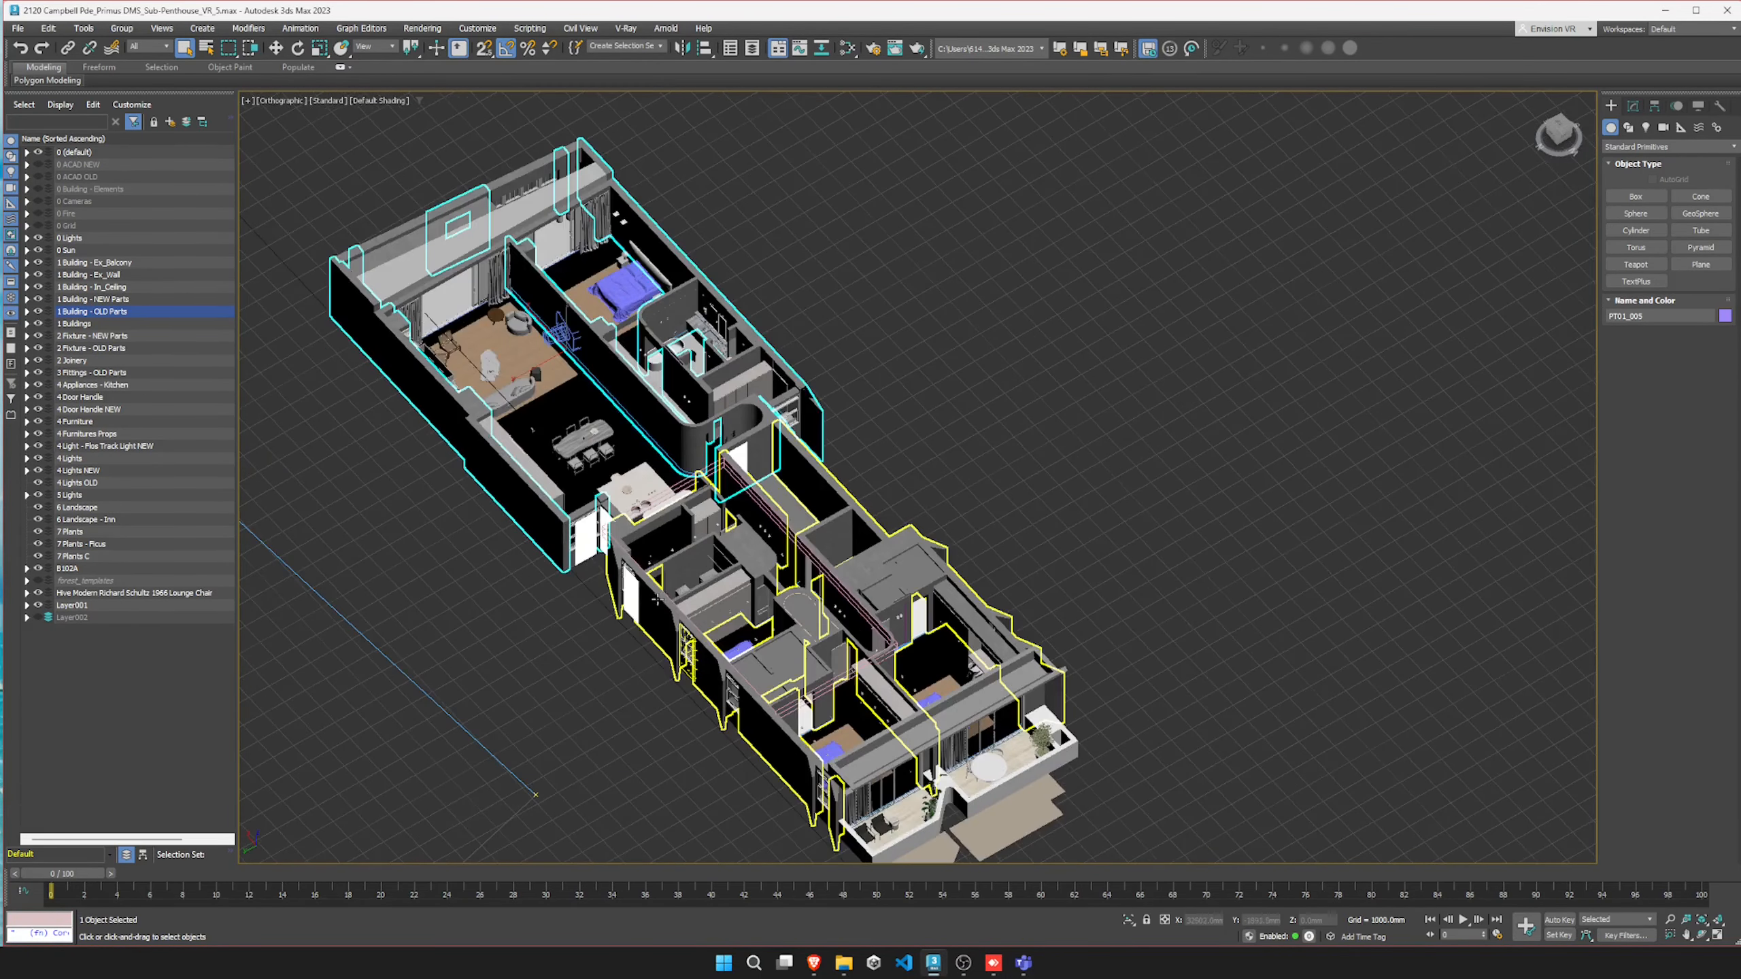
{"action": "left_click", "coordinate": [37, 617]}
{"action": "left_click", "coordinate": [38, 617]}
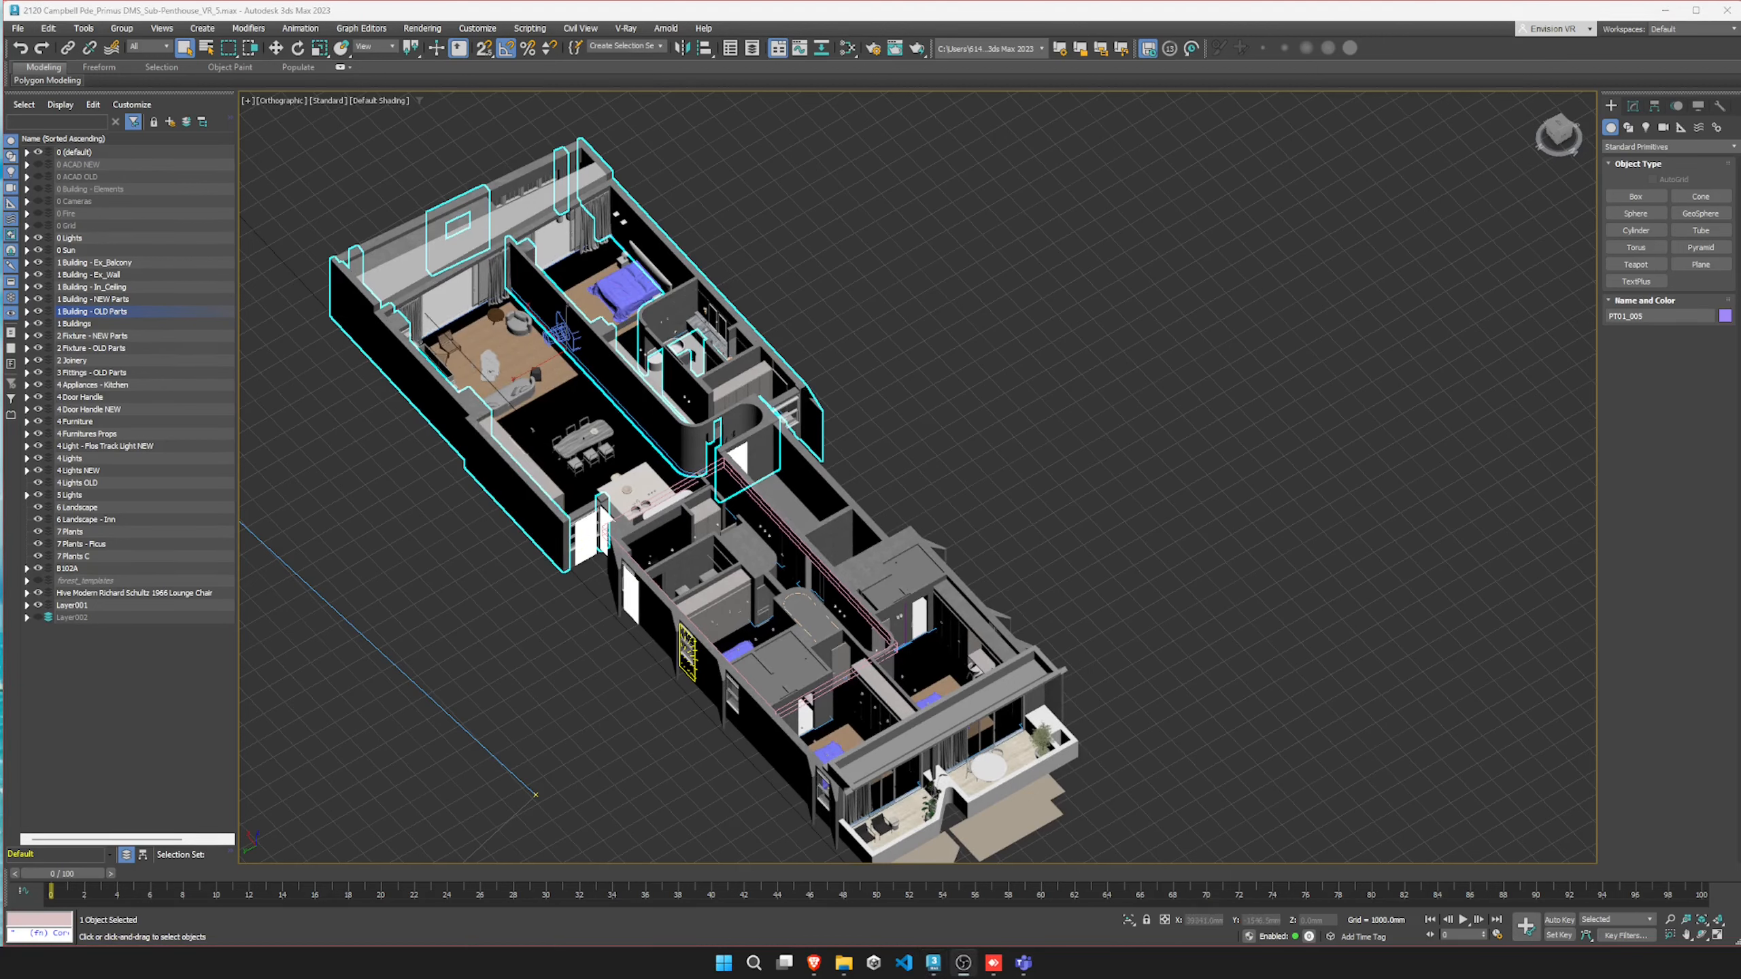
Step: Run the EVR Script Installer in the scene, install the EVR Controller and close the installer
{"action": "left_click_drag", "start_coordinate": [748, 455], "coordinate": [960, 352]}
{"action": "left_click_drag", "start_coordinate": [972, 348], "coordinate": [971, 340]}
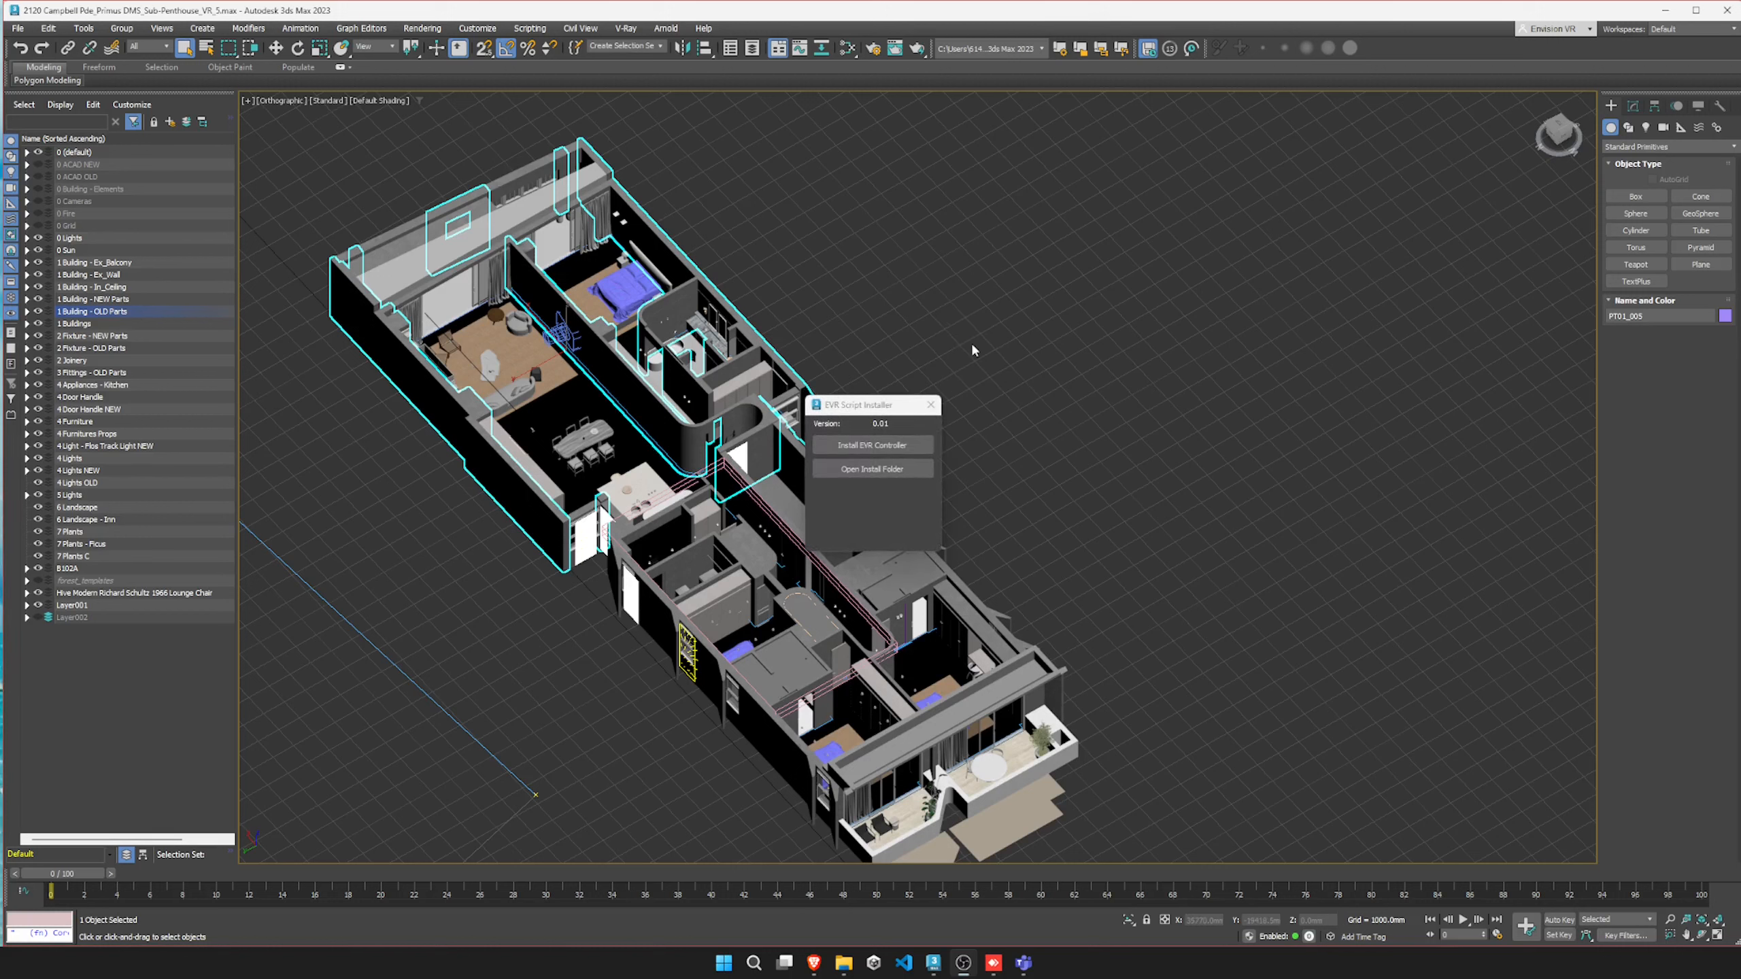
{"action": "left_click_drag", "start_coordinate": [830, 406], "coordinate": [1069, 362]}
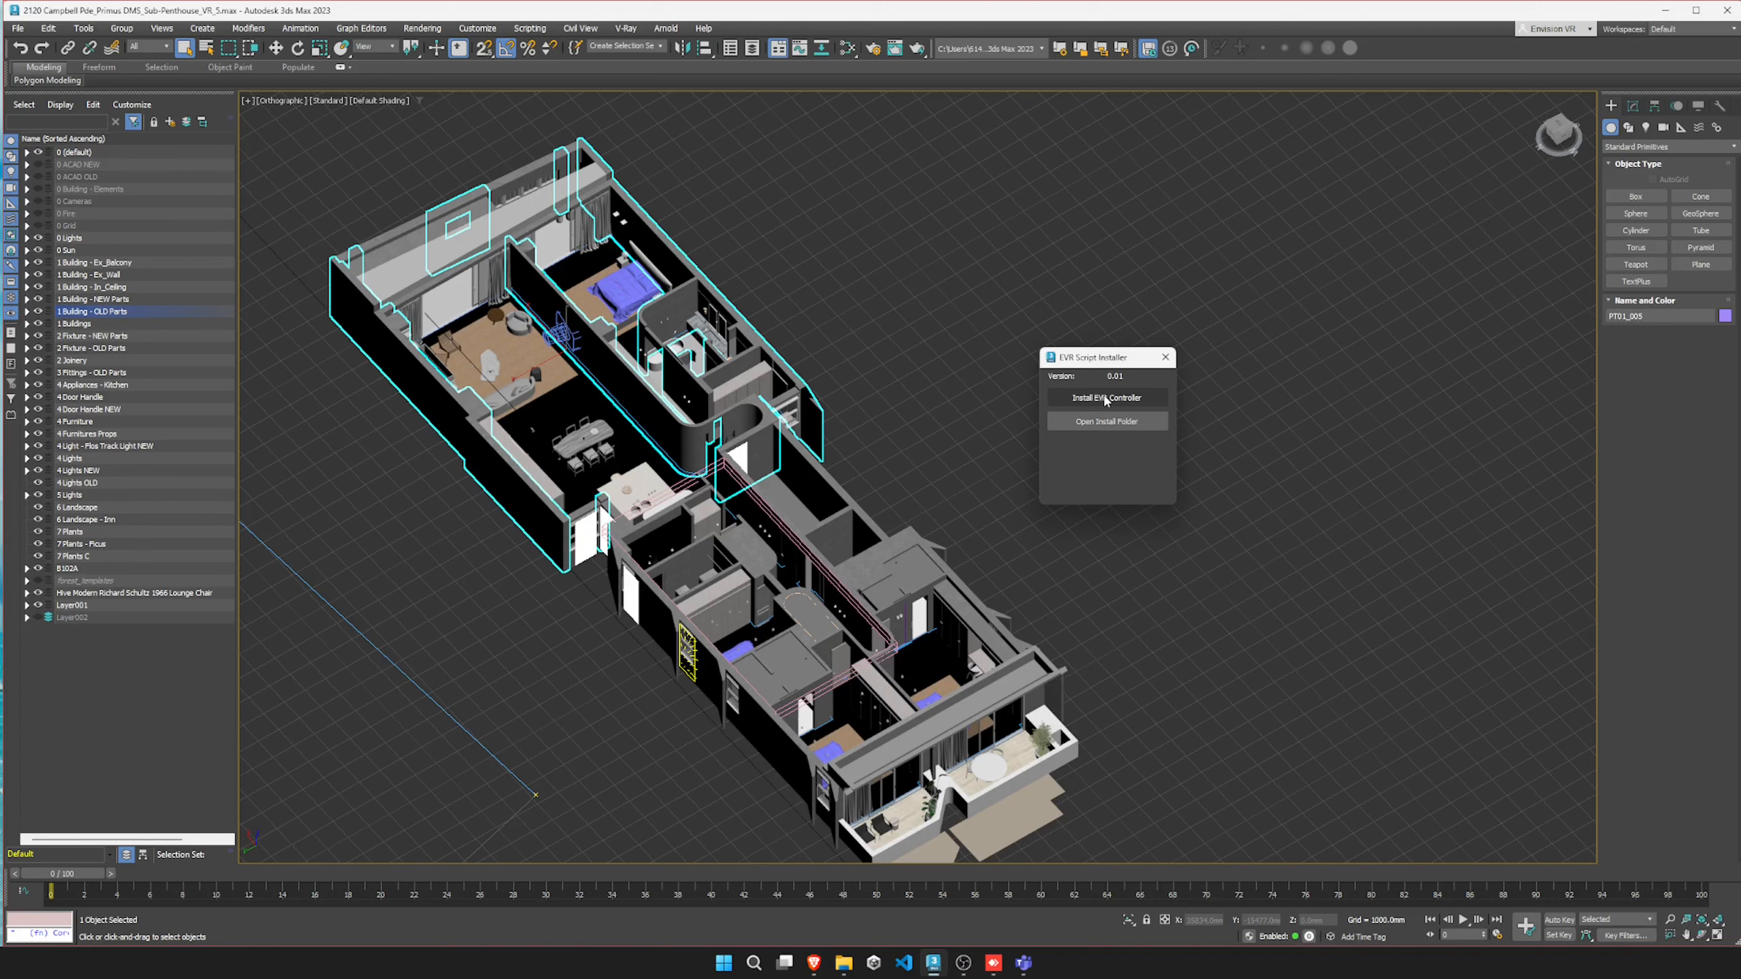
{"action": "left_click", "coordinate": [1104, 400]}
{"action": "left_click", "coordinate": [1165, 359]}
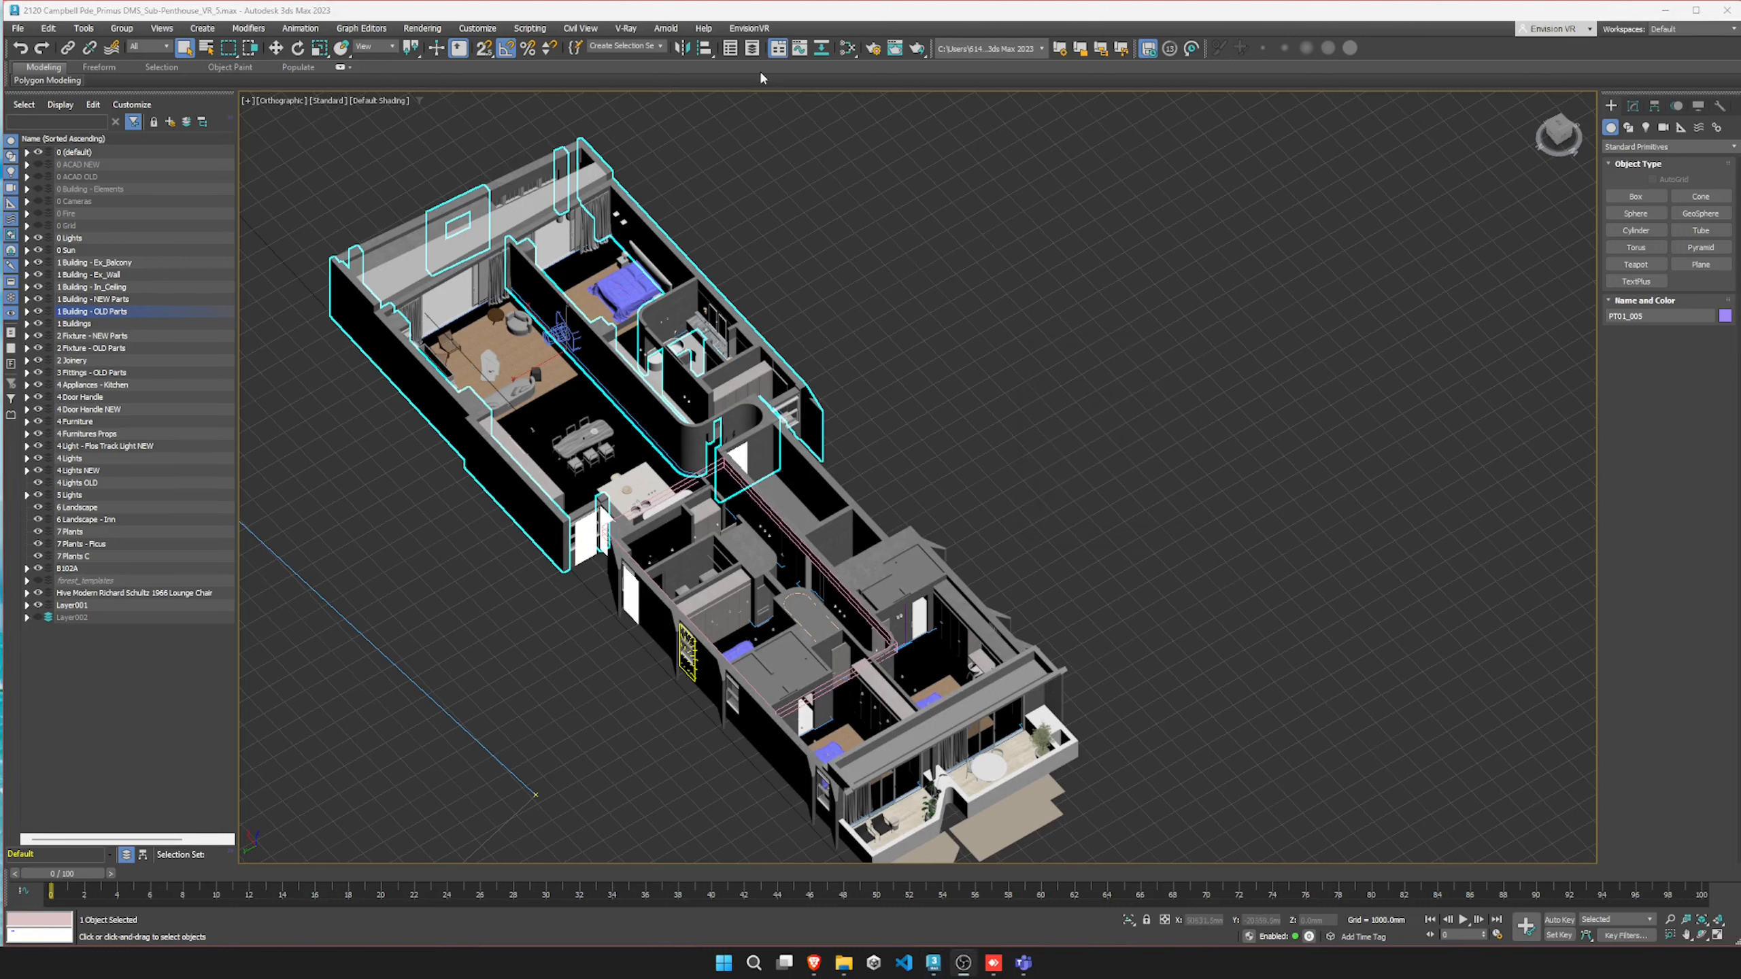
Step: Open the EnvisionVR 360 Renders tool beside the model and inspect its render output path
{"action": "left_click", "coordinate": [760, 33]}
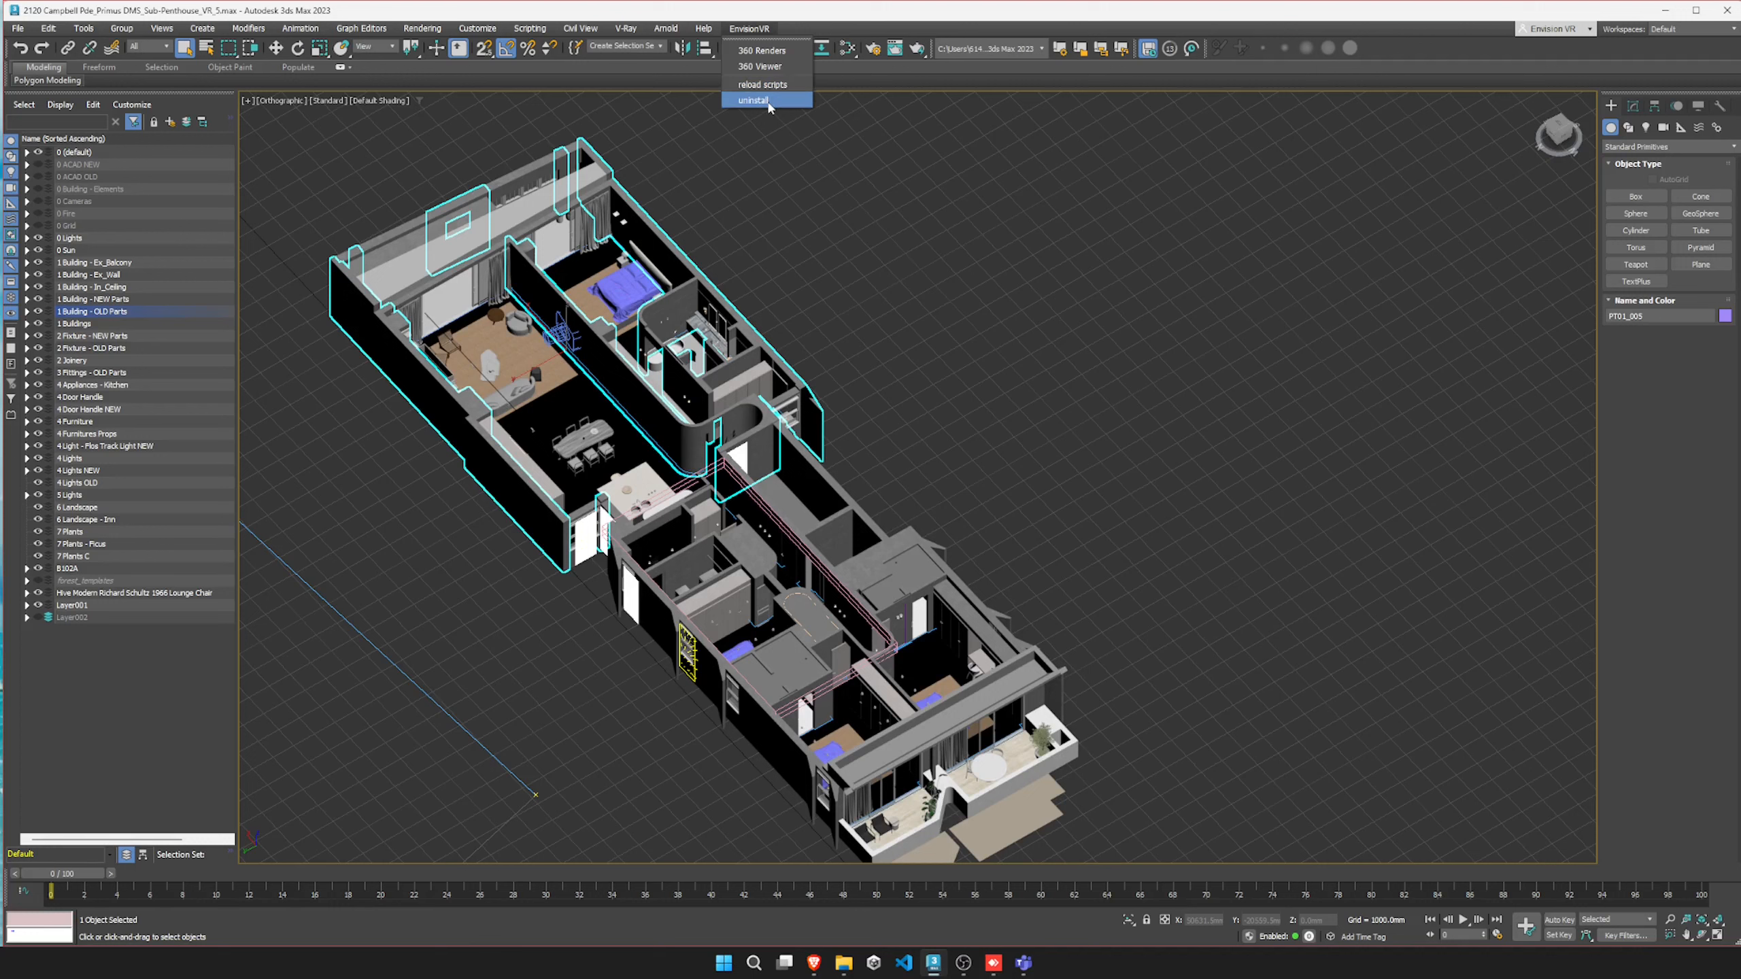
{"action": "left_click", "coordinate": [743, 30]}
{"action": "left_click", "coordinate": [744, 31]}
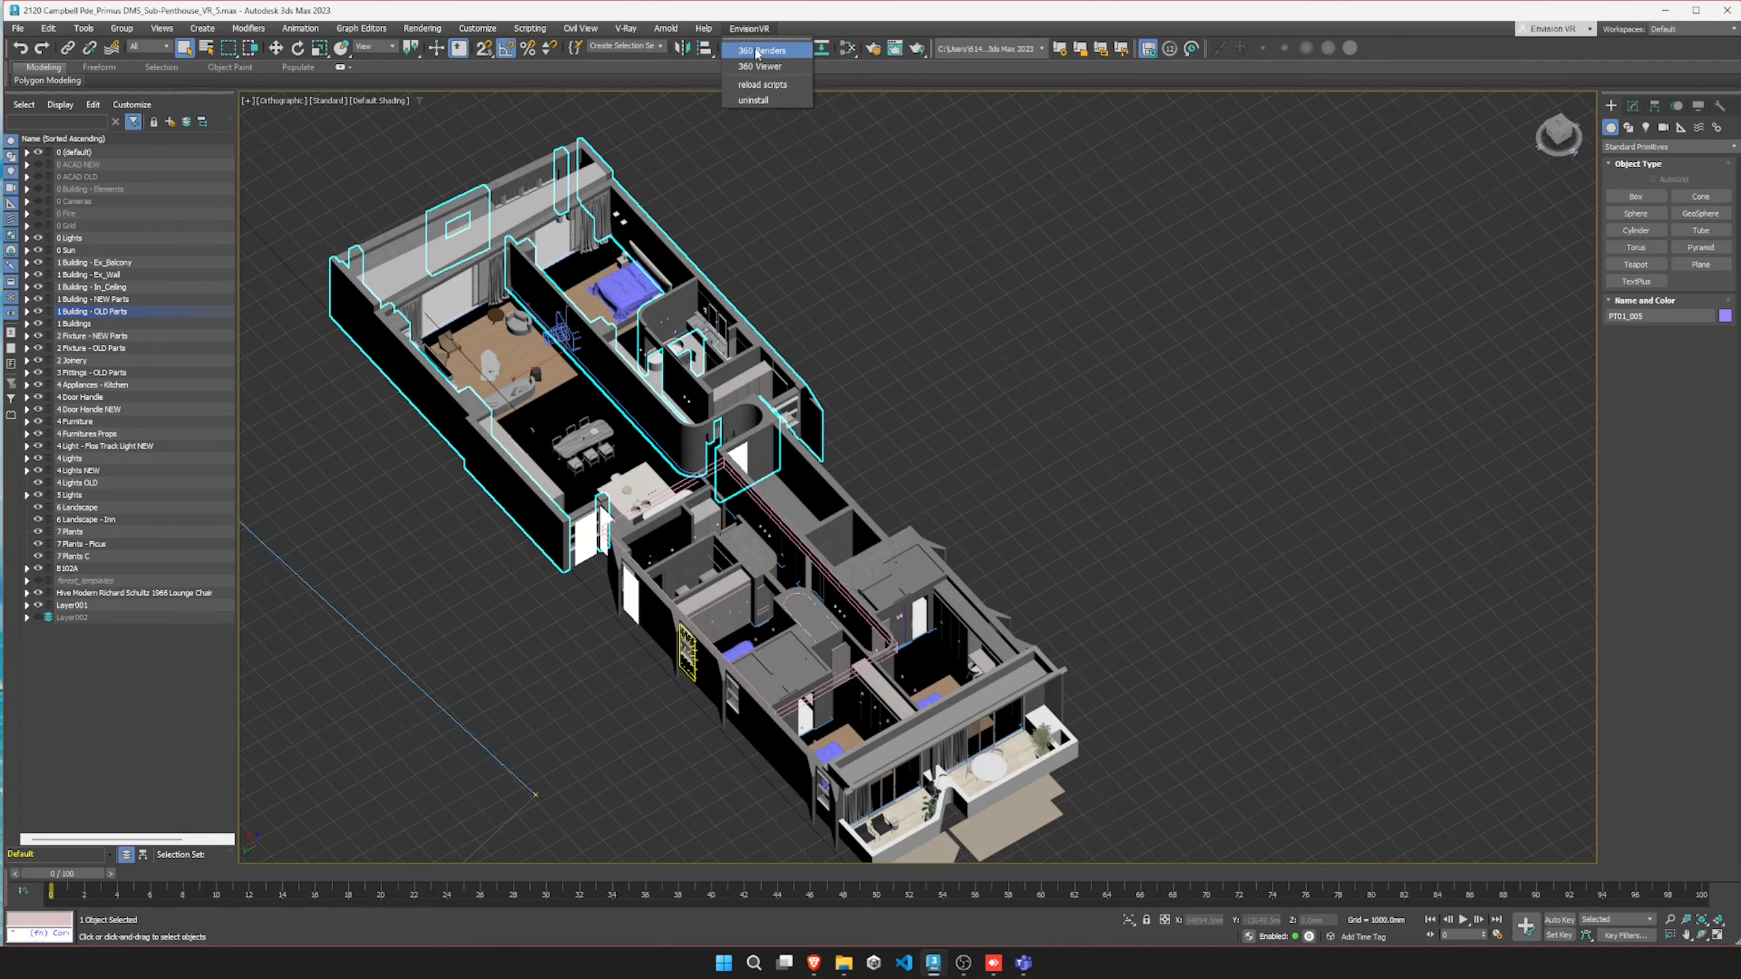
{"action": "left_click", "coordinate": [758, 52]}
{"action": "left_click_drag", "start_coordinate": [867, 323], "coordinate": [1151, 208]}
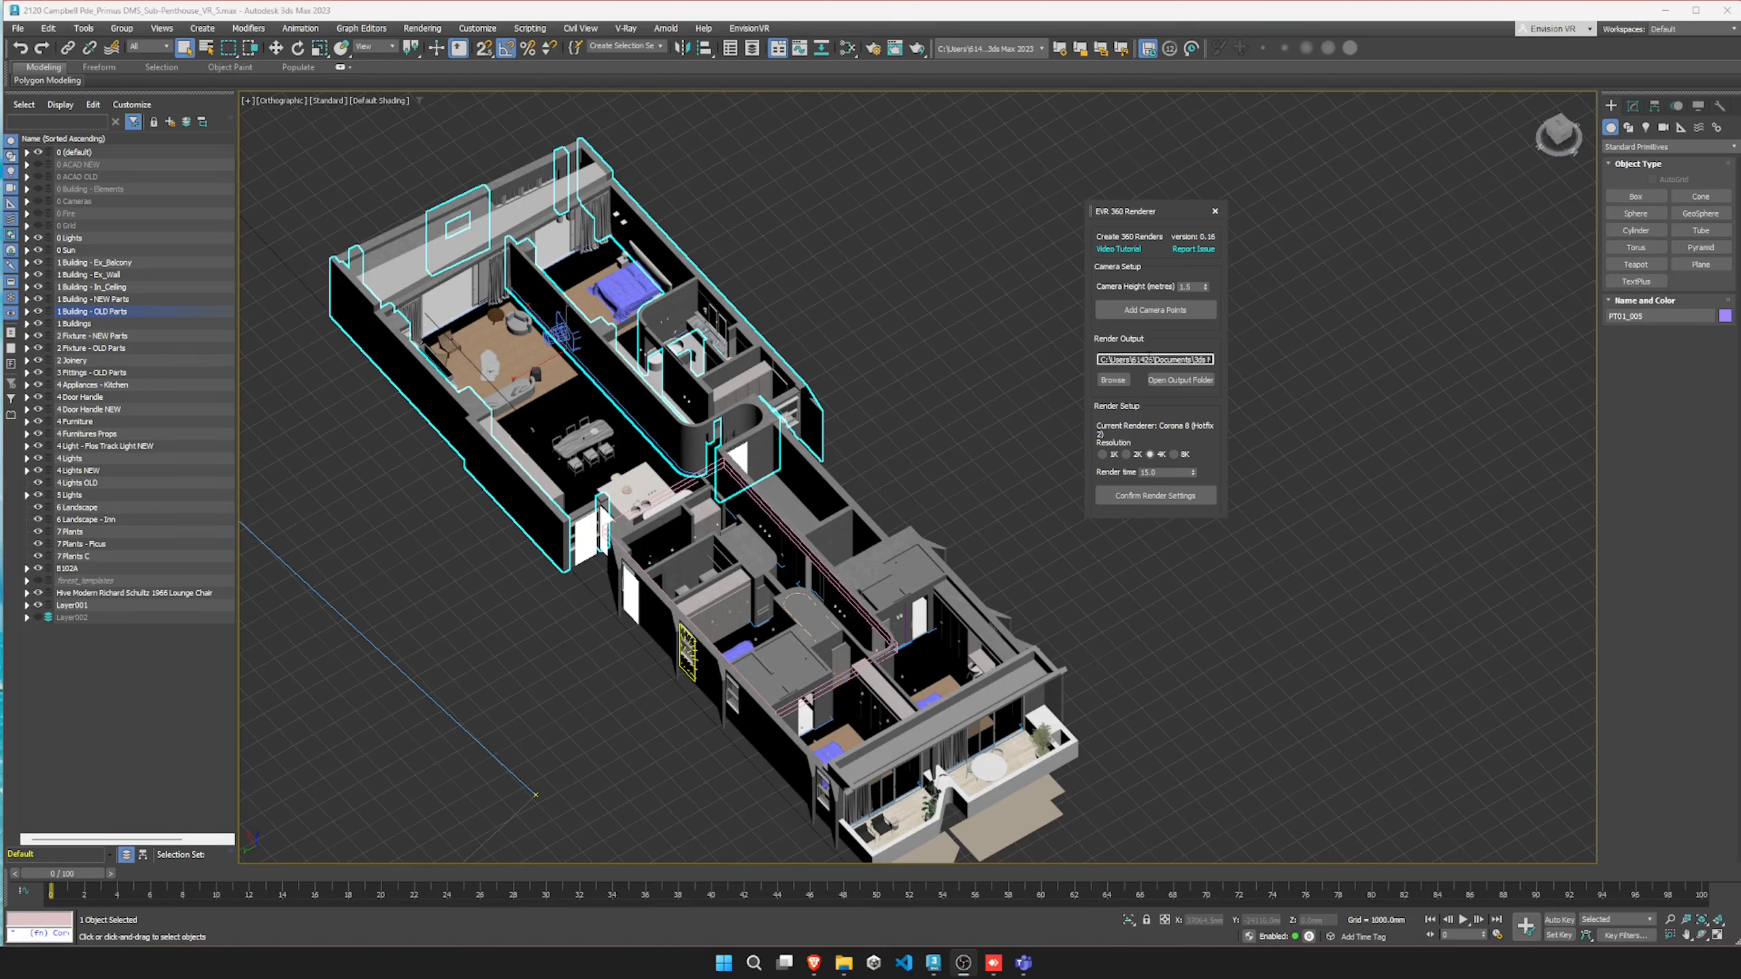
{"action": "left_click_drag", "start_coordinate": [1101, 360], "coordinate": [1263, 362]}
{"action": "left_click", "coordinate": [1193, 359]}
Step: Add 360 camera points to the apartment, including one in the living room and one in the bedroom
{"action": "left_click", "coordinate": [1186, 310]}
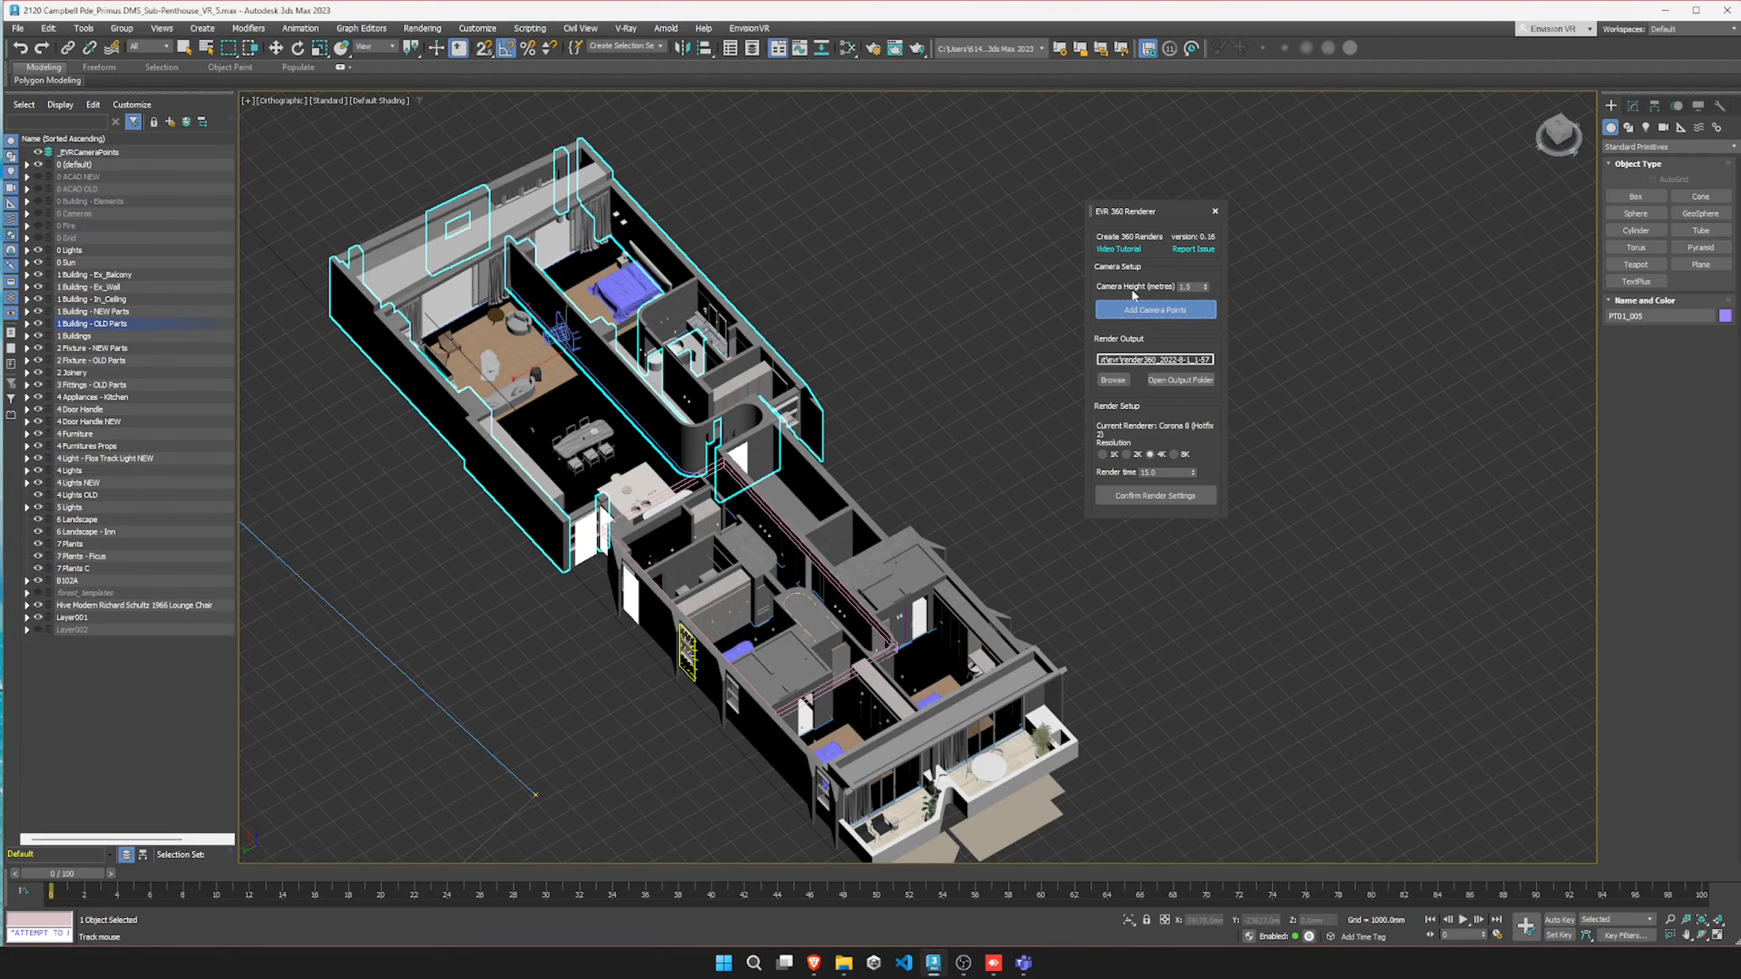
{"action": "left_click", "coordinate": [513, 359]}
{"action": "scroll", "coordinate": [561, 421], "scroll_direction": "up", "scroll_amount": 2}
{"action": "scroll", "coordinate": [561, 421], "scroll_direction": "up", "scroll_amount": 2}
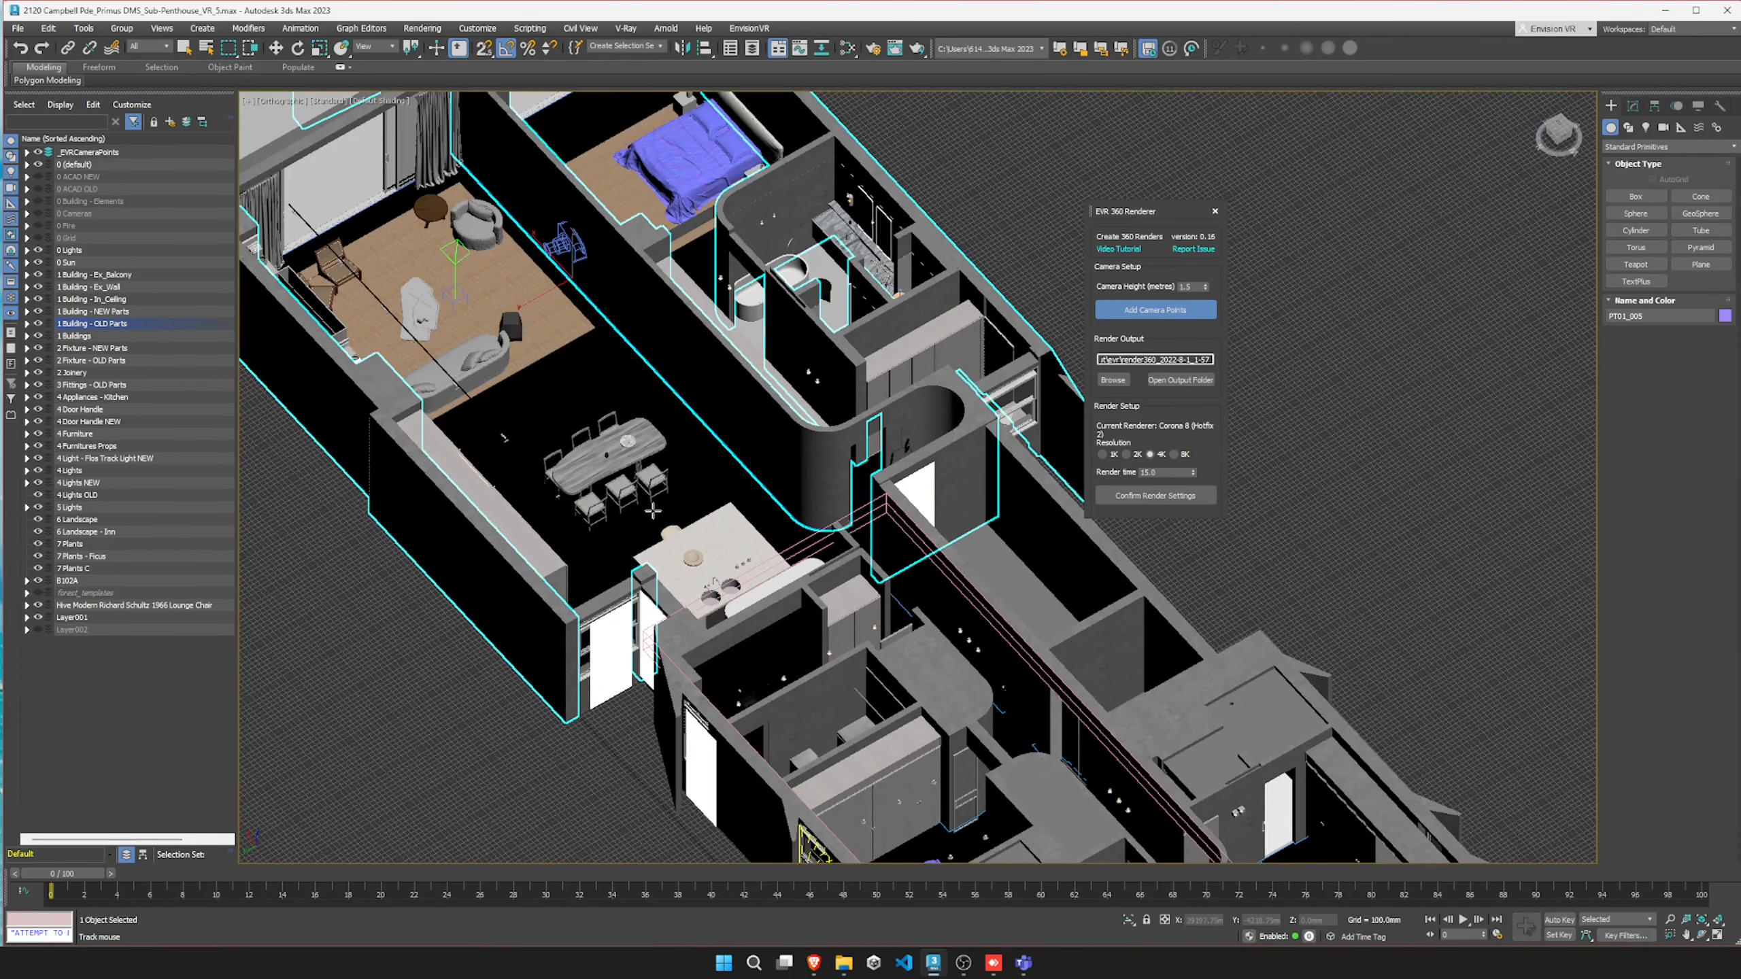
{"action": "scroll", "coordinate": [572, 428], "scroll_direction": "down", "scroll_amount": 1}
{"action": "scroll", "coordinate": [607, 301], "scroll_direction": "up", "scroll_amount": 1}
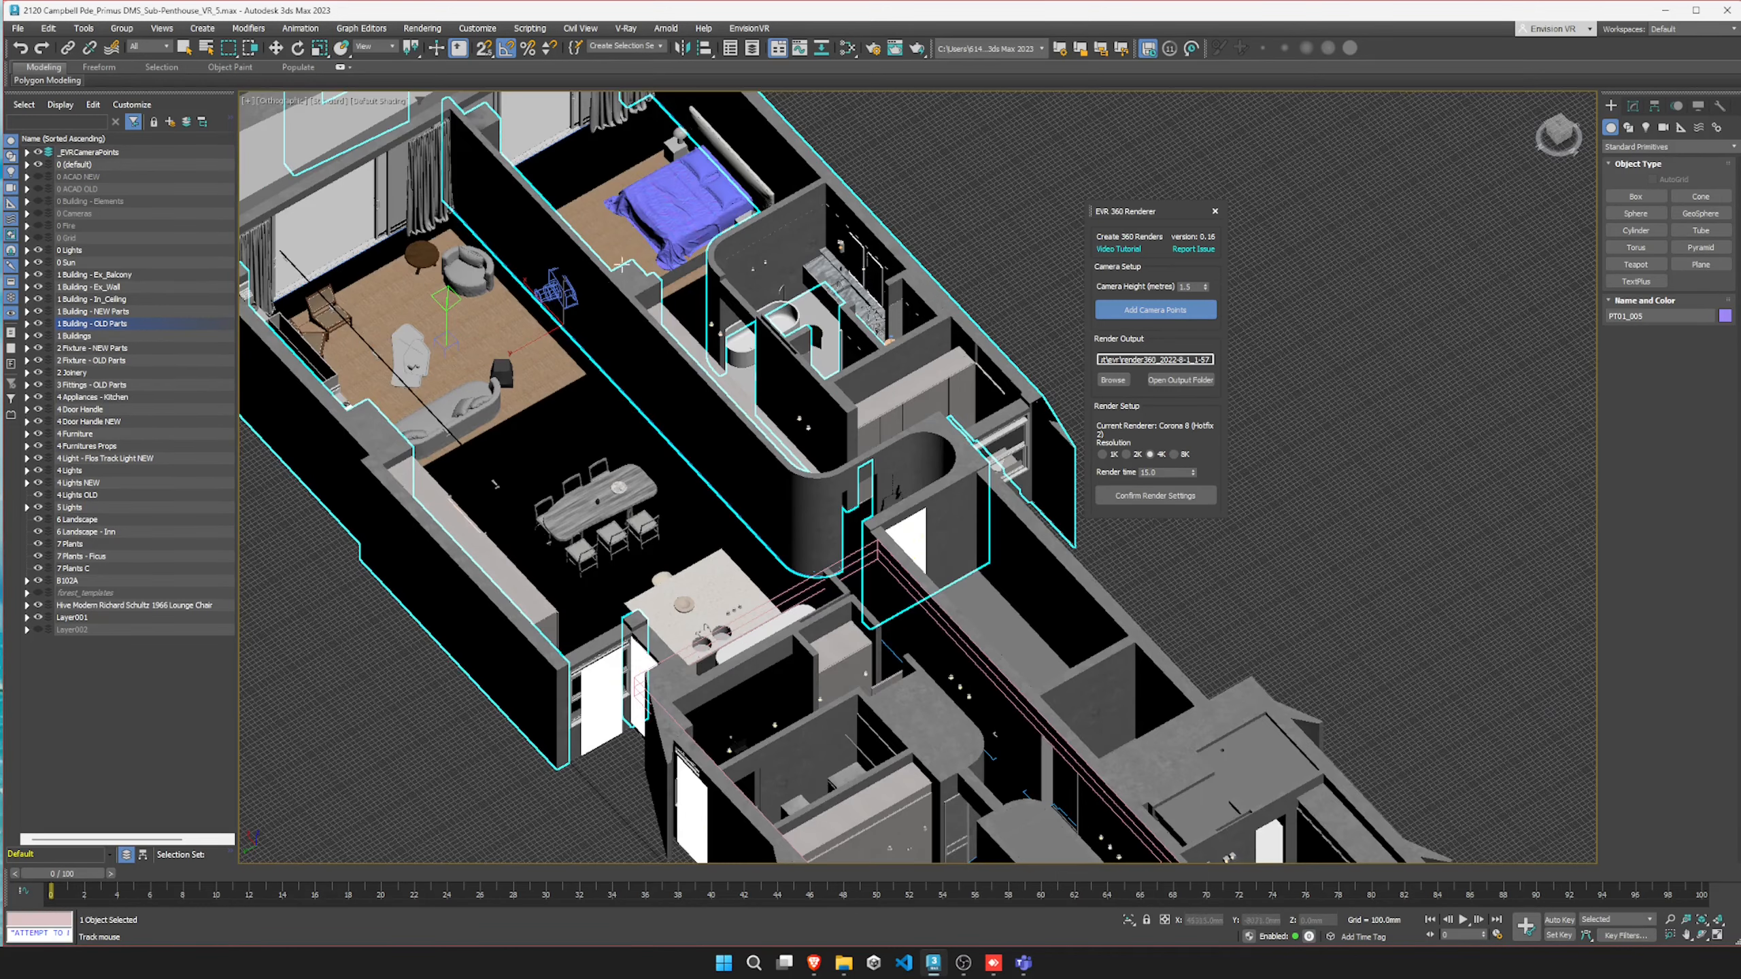
{"action": "scroll", "coordinate": [651, 309], "scroll_direction": "down", "scroll_amount": 3}
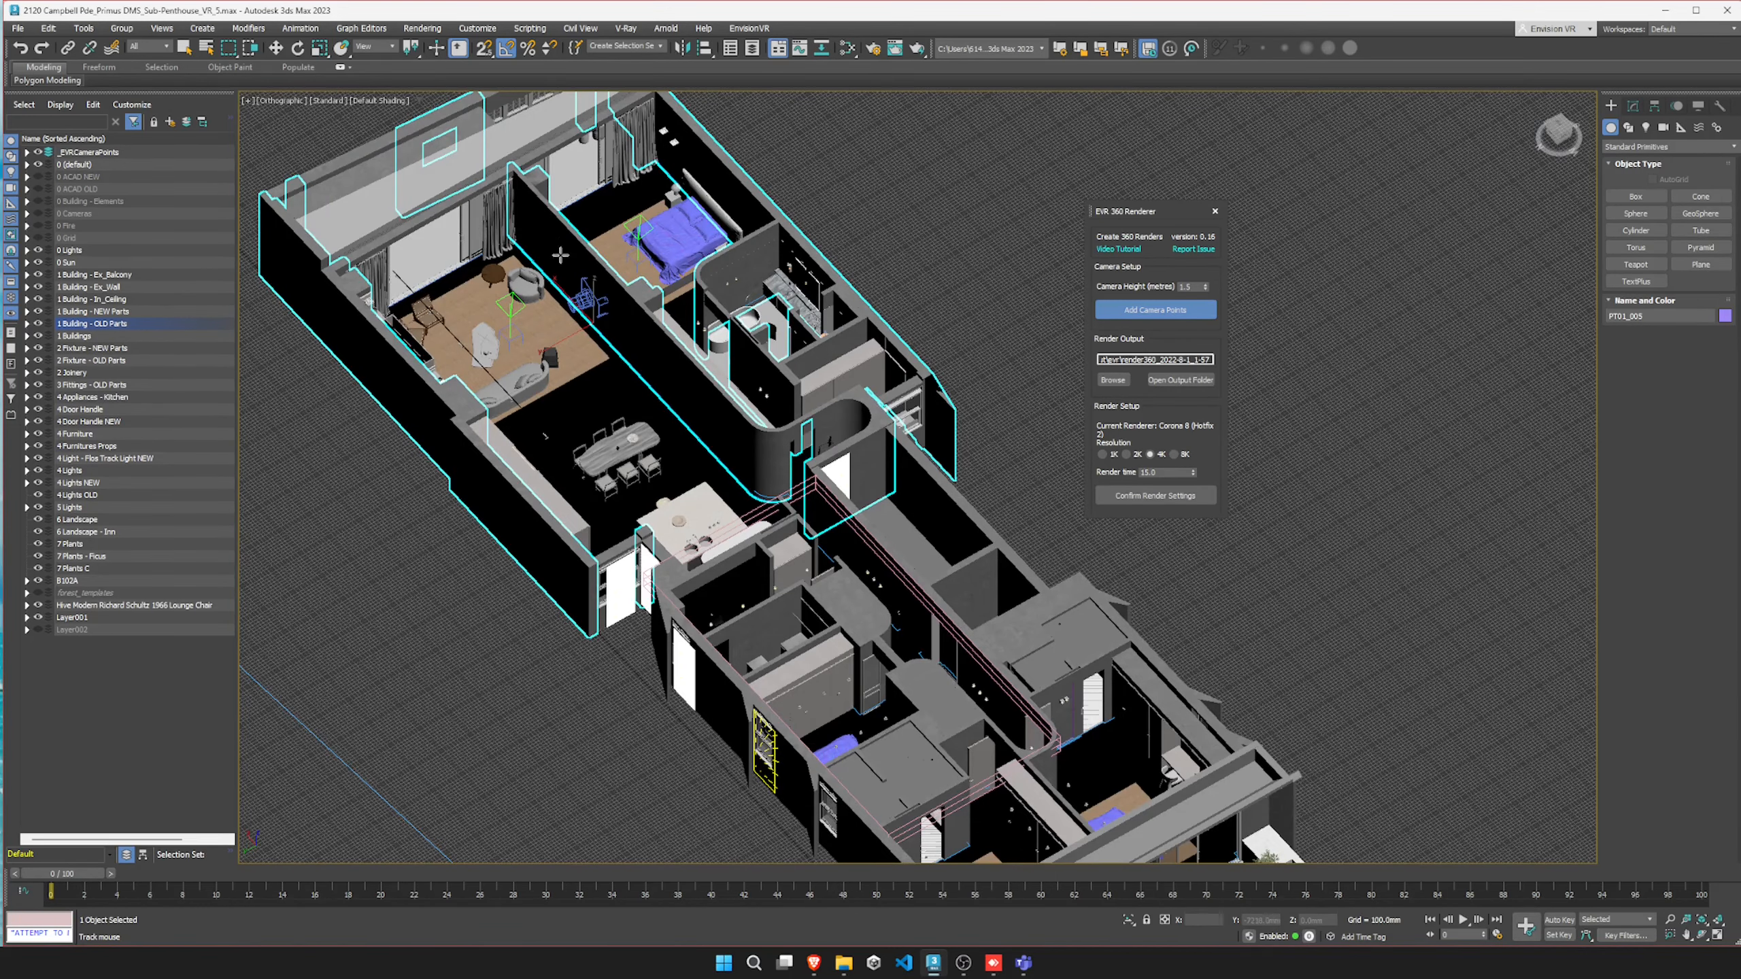
{"action": "scroll", "coordinate": [603, 218], "scroll_direction": "up", "scroll_amount": 2}
{"action": "scroll", "coordinate": [857, 261], "scroll_direction": "down", "scroll_amount": 2}
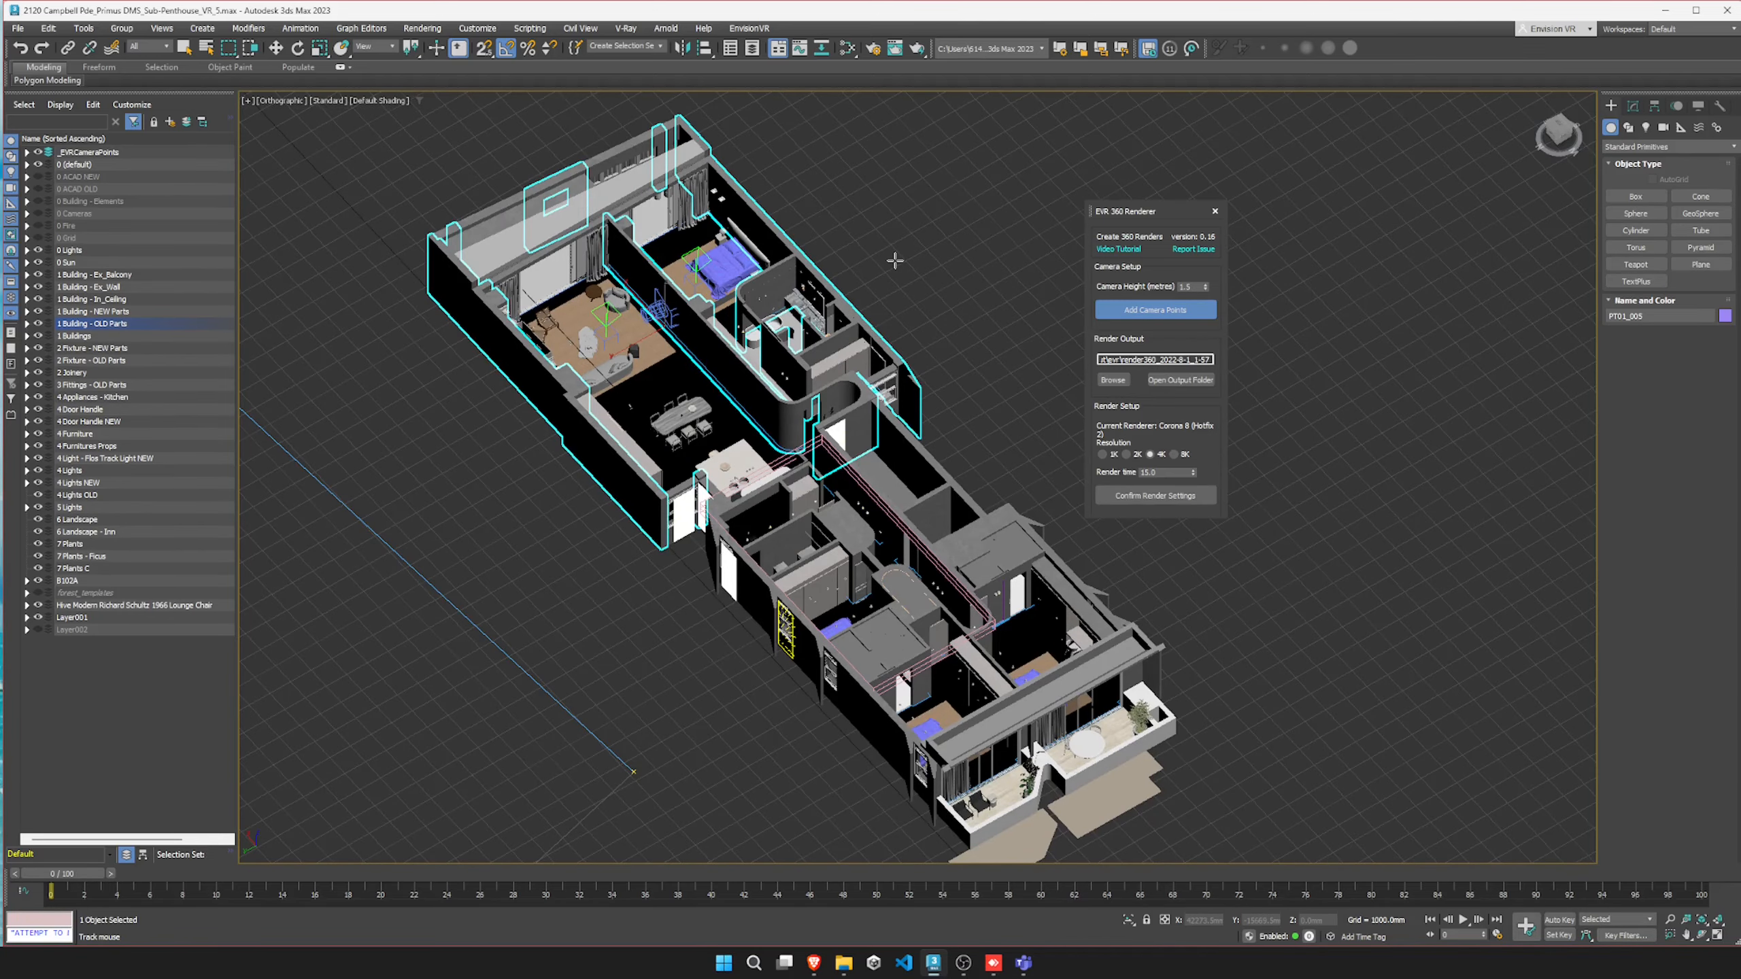
{"action": "right_click", "coordinate": [894, 260]}
Step: Select the living room camera point and move it slightly across the floor
{"action": "scroll", "coordinate": [552, 250], "scroll_direction": "up", "scroll_amount": 4}
{"action": "left_click", "coordinate": [685, 421]}
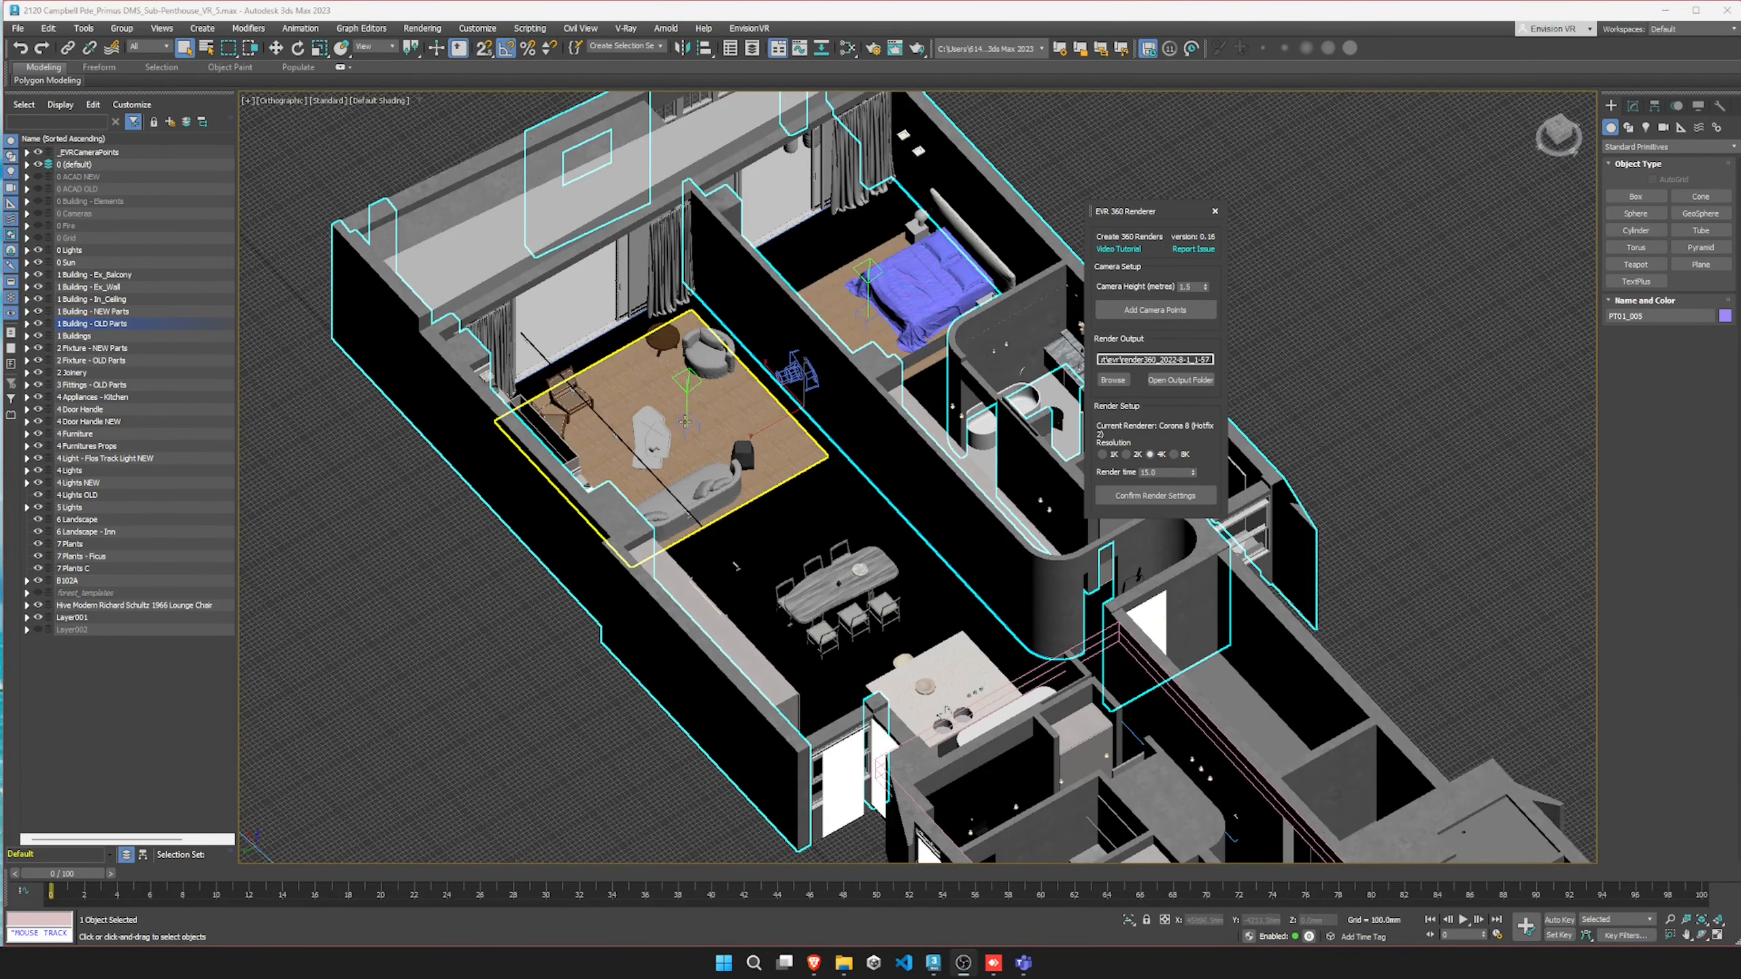
{"action": "left_click", "coordinate": [684, 421]}
{"action": "key", "text": "w"}
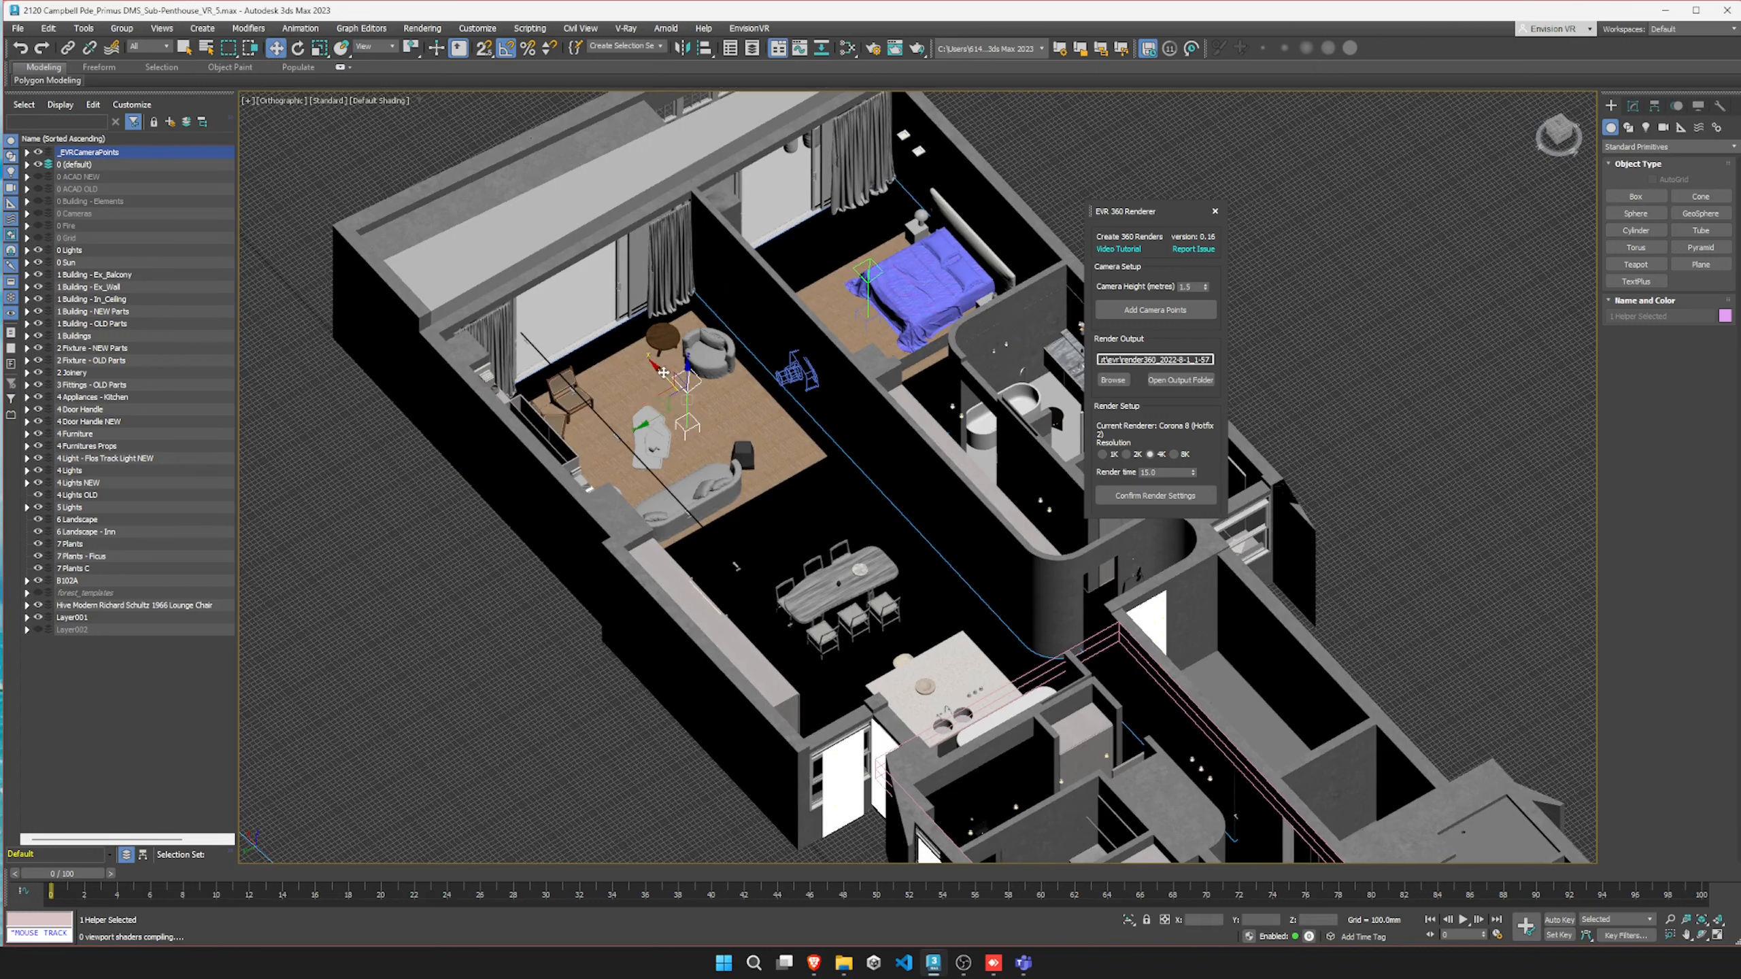
{"action": "left_click_drag", "start_coordinate": [664, 374], "coordinate": [678, 388]}
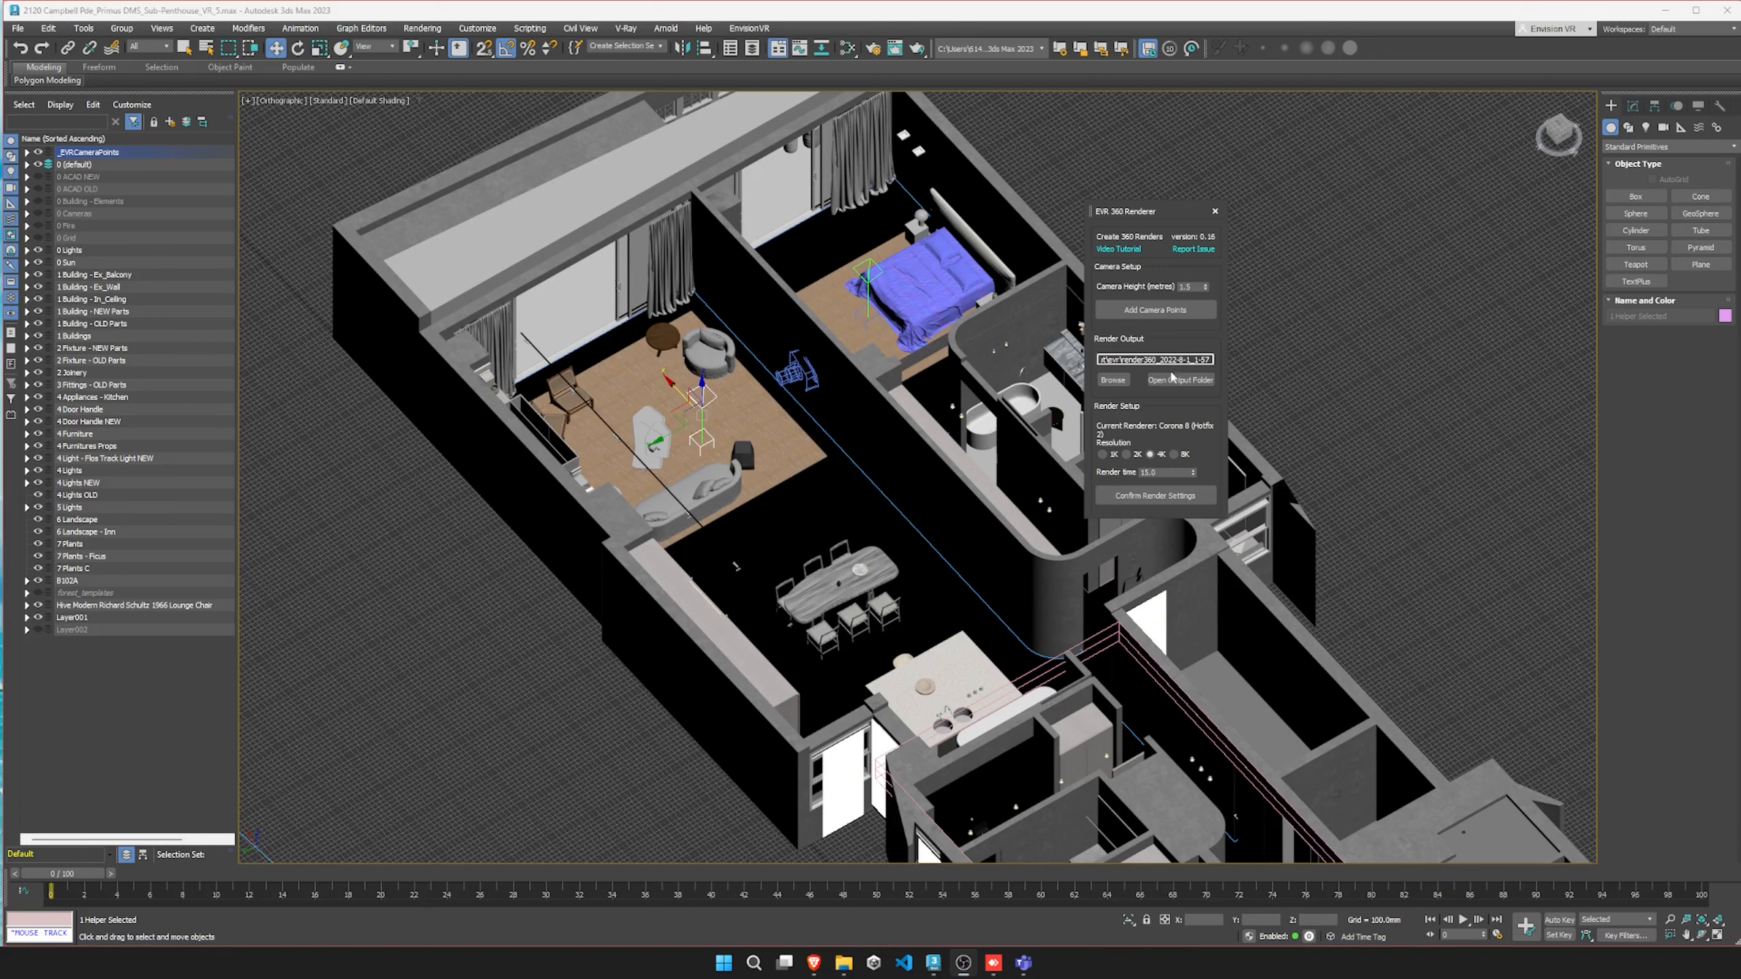
Step: Set the 360 render resolution to 1K and render time to 1.0, confirm the settings and replace the scene cameras with a 360 camera
{"action": "left_click", "coordinate": [1102, 454]}
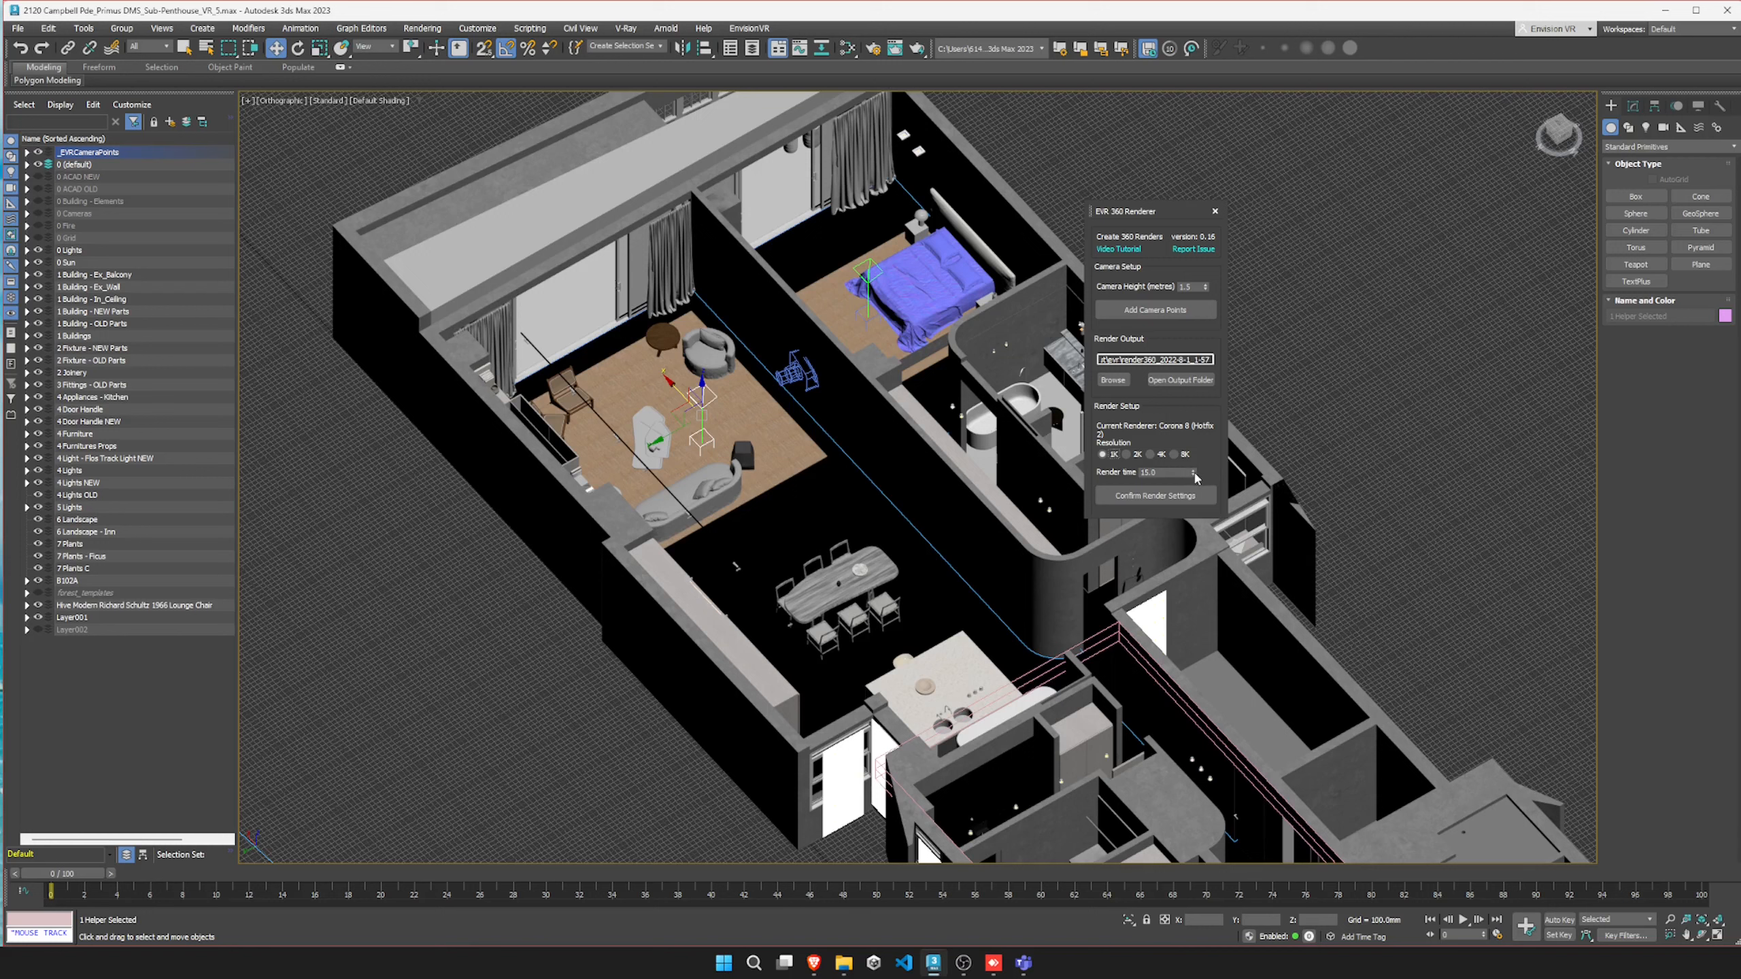
{"action": "mouse_move", "coordinate": [1193, 472]}
{"action": "left_mouse_down"}
{"action": "mouse_move", "coordinate": [1202, 516]}
{"action": "mouse_move", "coordinate": [1193, 474]}
{"action": "left_mouse_up"}
{"action": "left_click", "coordinate": [1143, 497]}
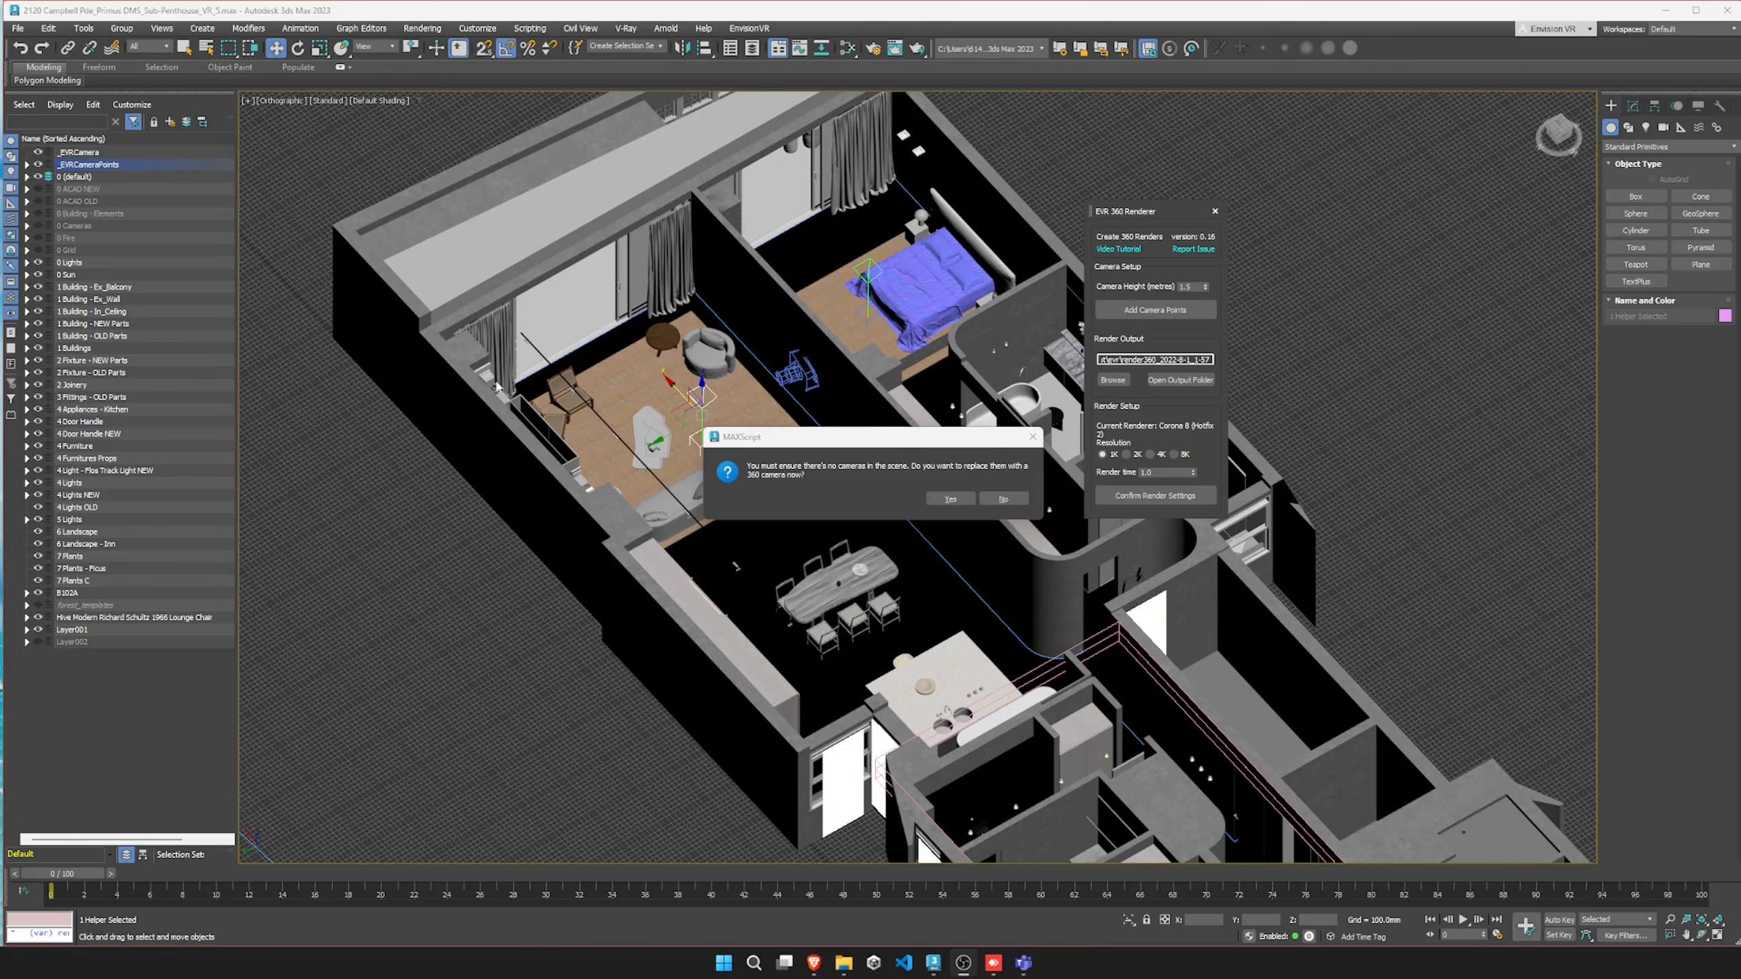
{"action": "left_click", "coordinate": [947, 500]}
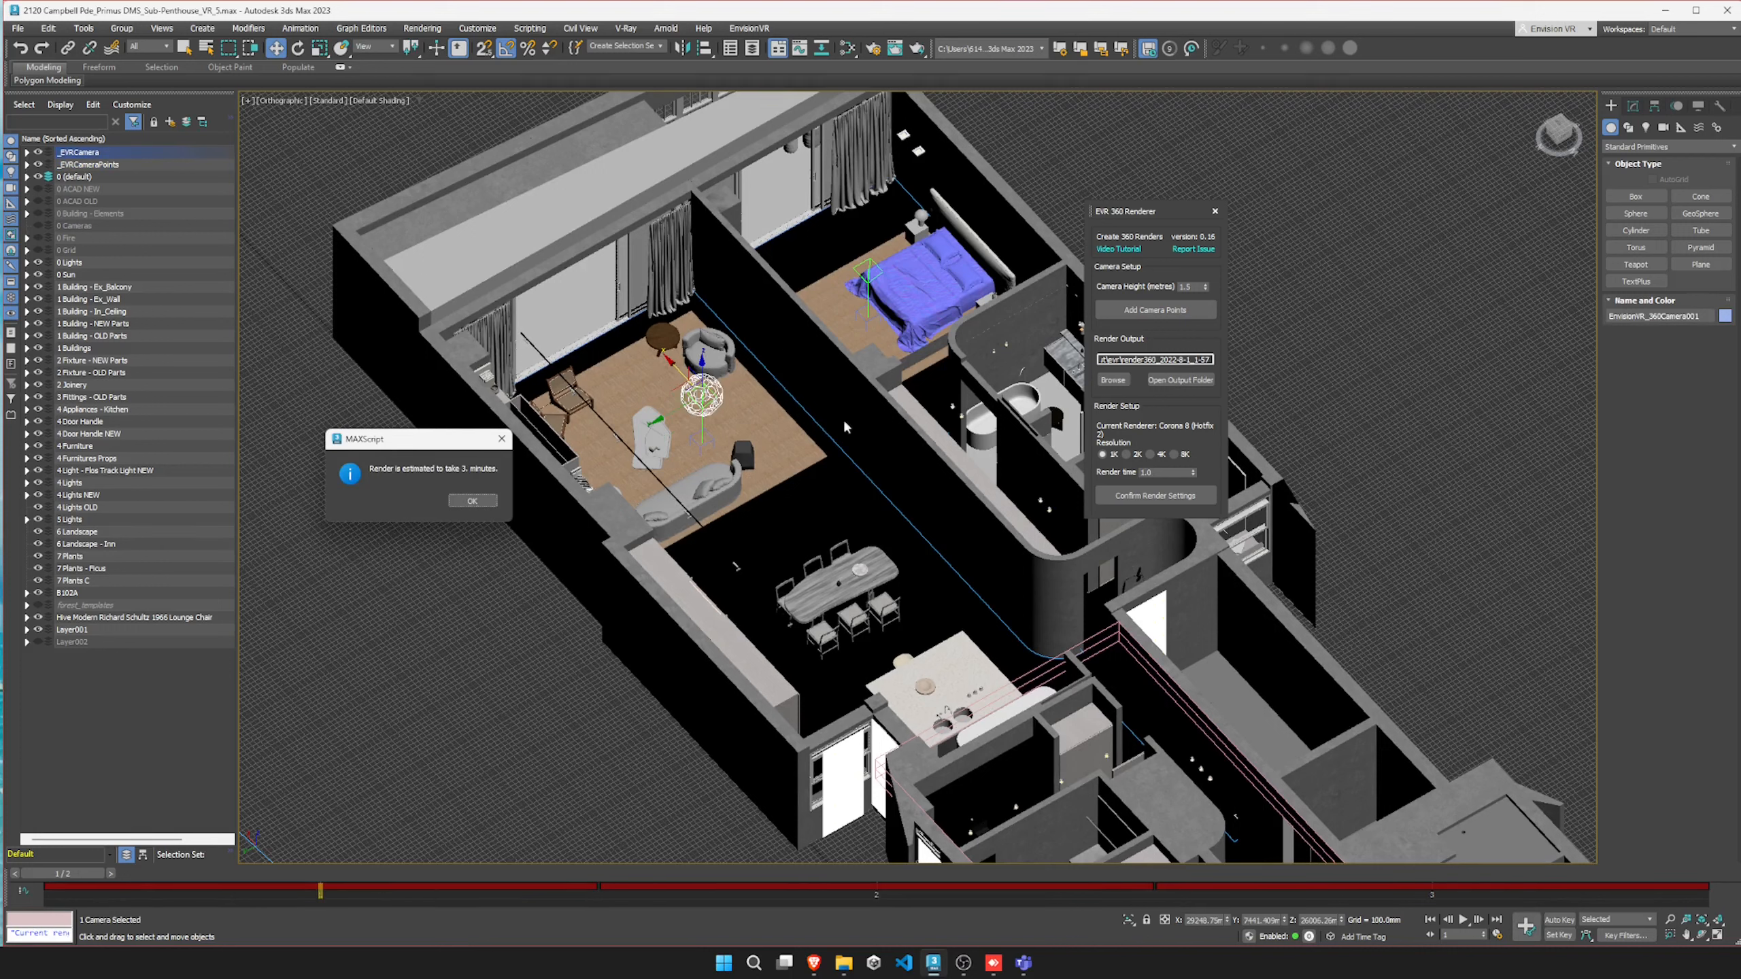
{"action": "left_click_drag", "start_coordinate": [426, 449], "coordinate": [1393, 283]}
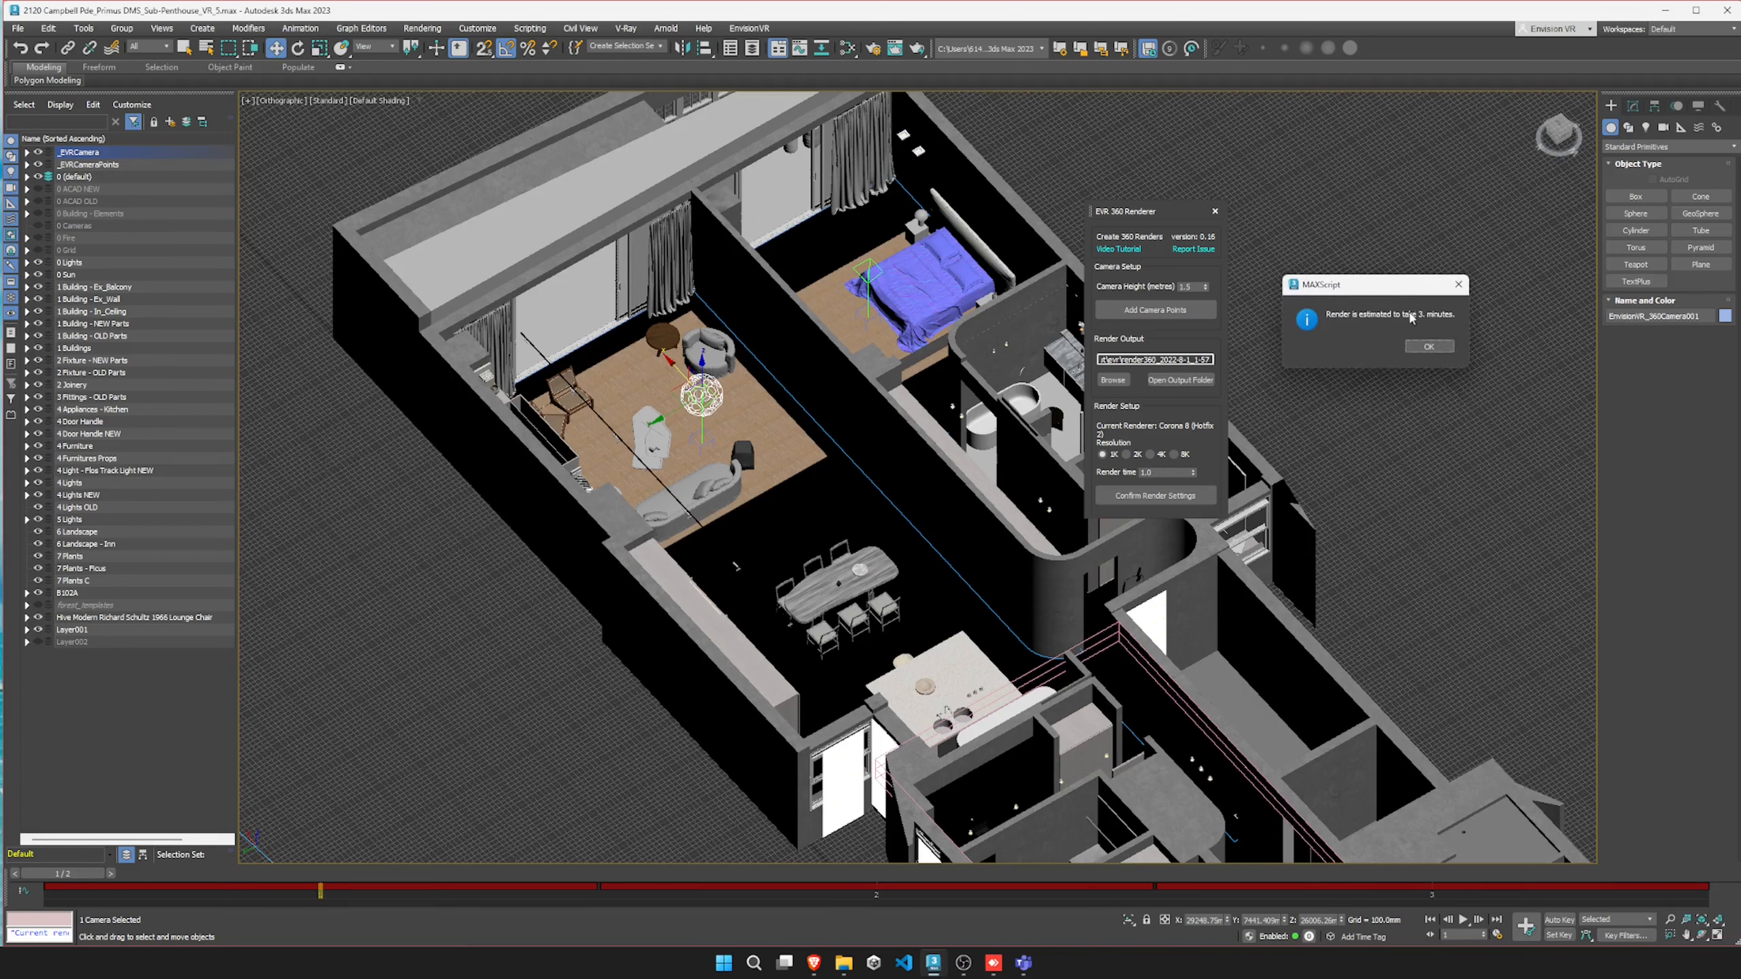
{"action": "left_click", "coordinate": [1438, 351]}
Step: Review the common parameters in the Corona render setup and render the active time segment 1 to 3
{"action": "left_click_drag", "start_coordinate": [1050, 238], "coordinate": [857, 223]}
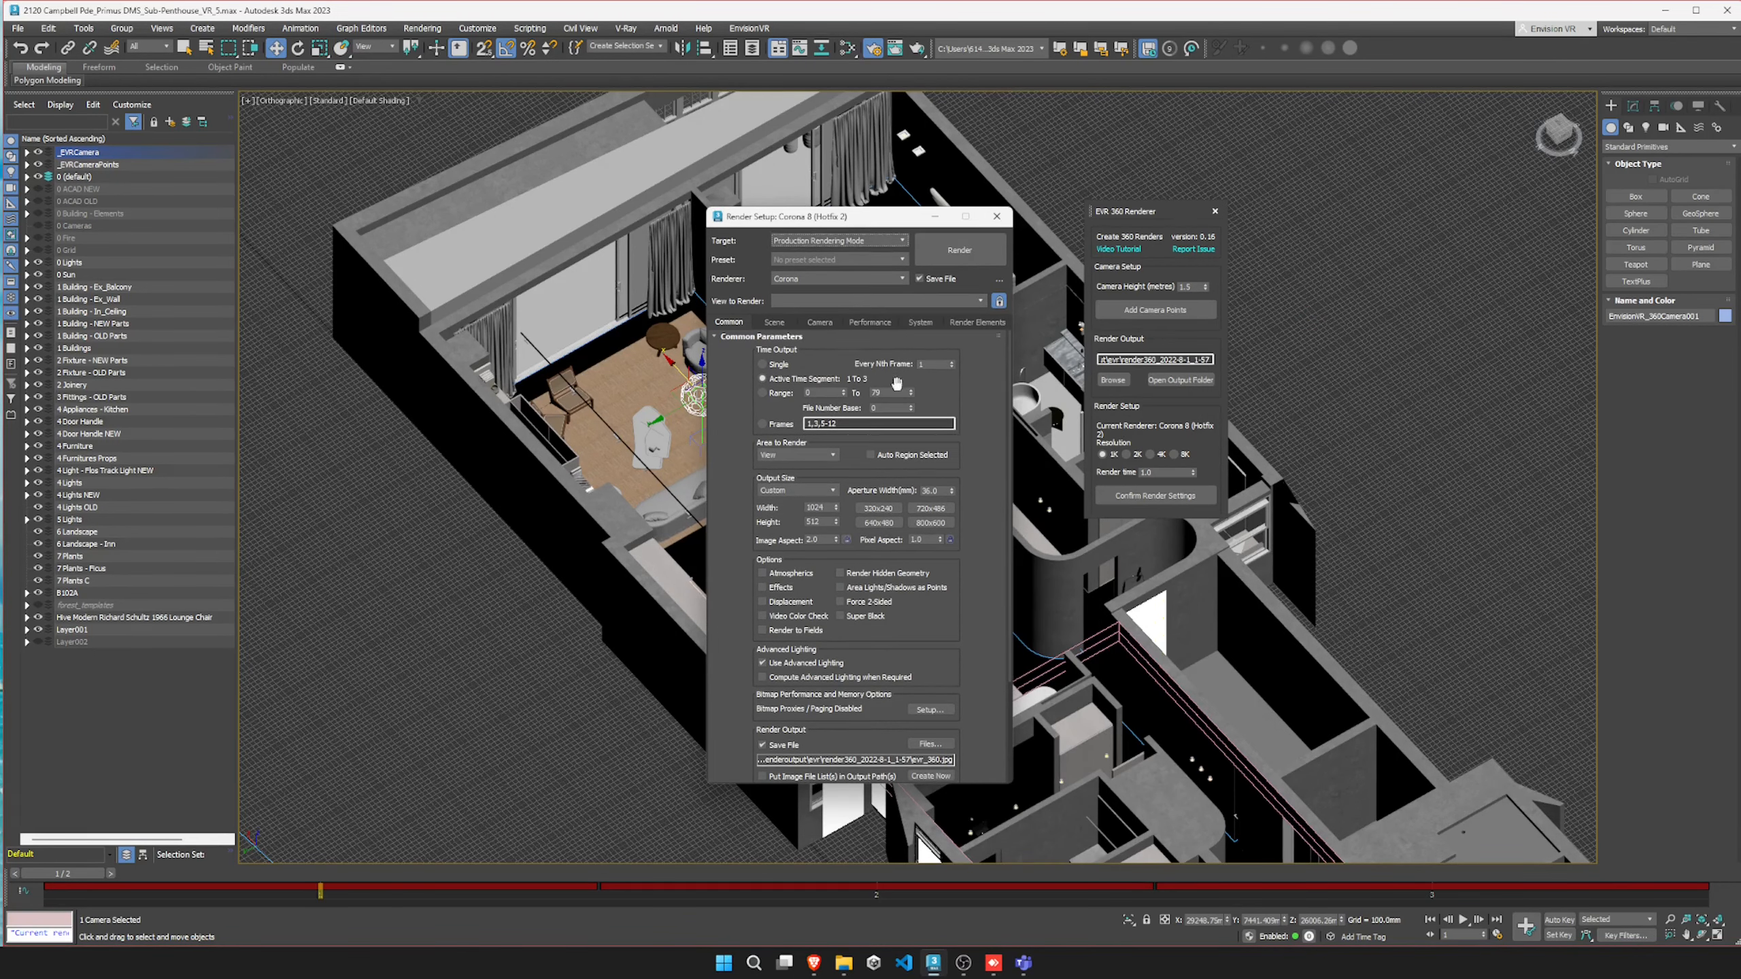
{"action": "scroll", "coordinate": [909, 543], "scroll_direction": "down", "scroll_amount": 3}
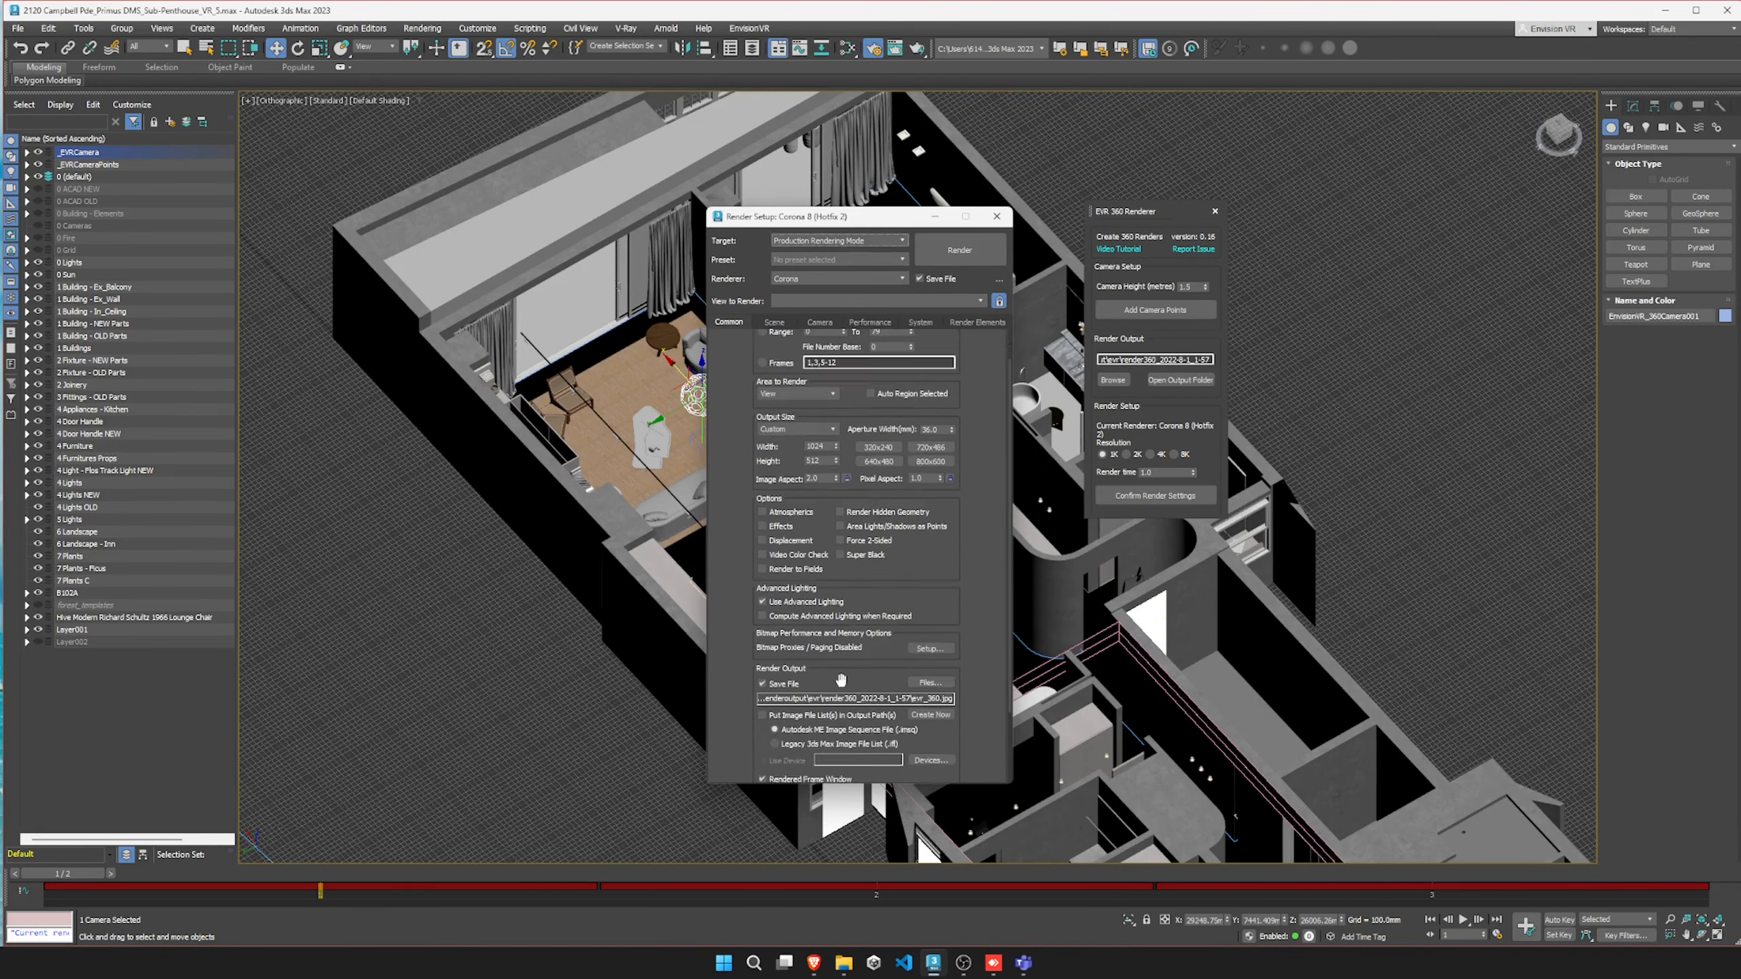
{"action": "scroll", "coordinate": [843, 669], "scroll_direction": "up", "scroll_amount": 3}
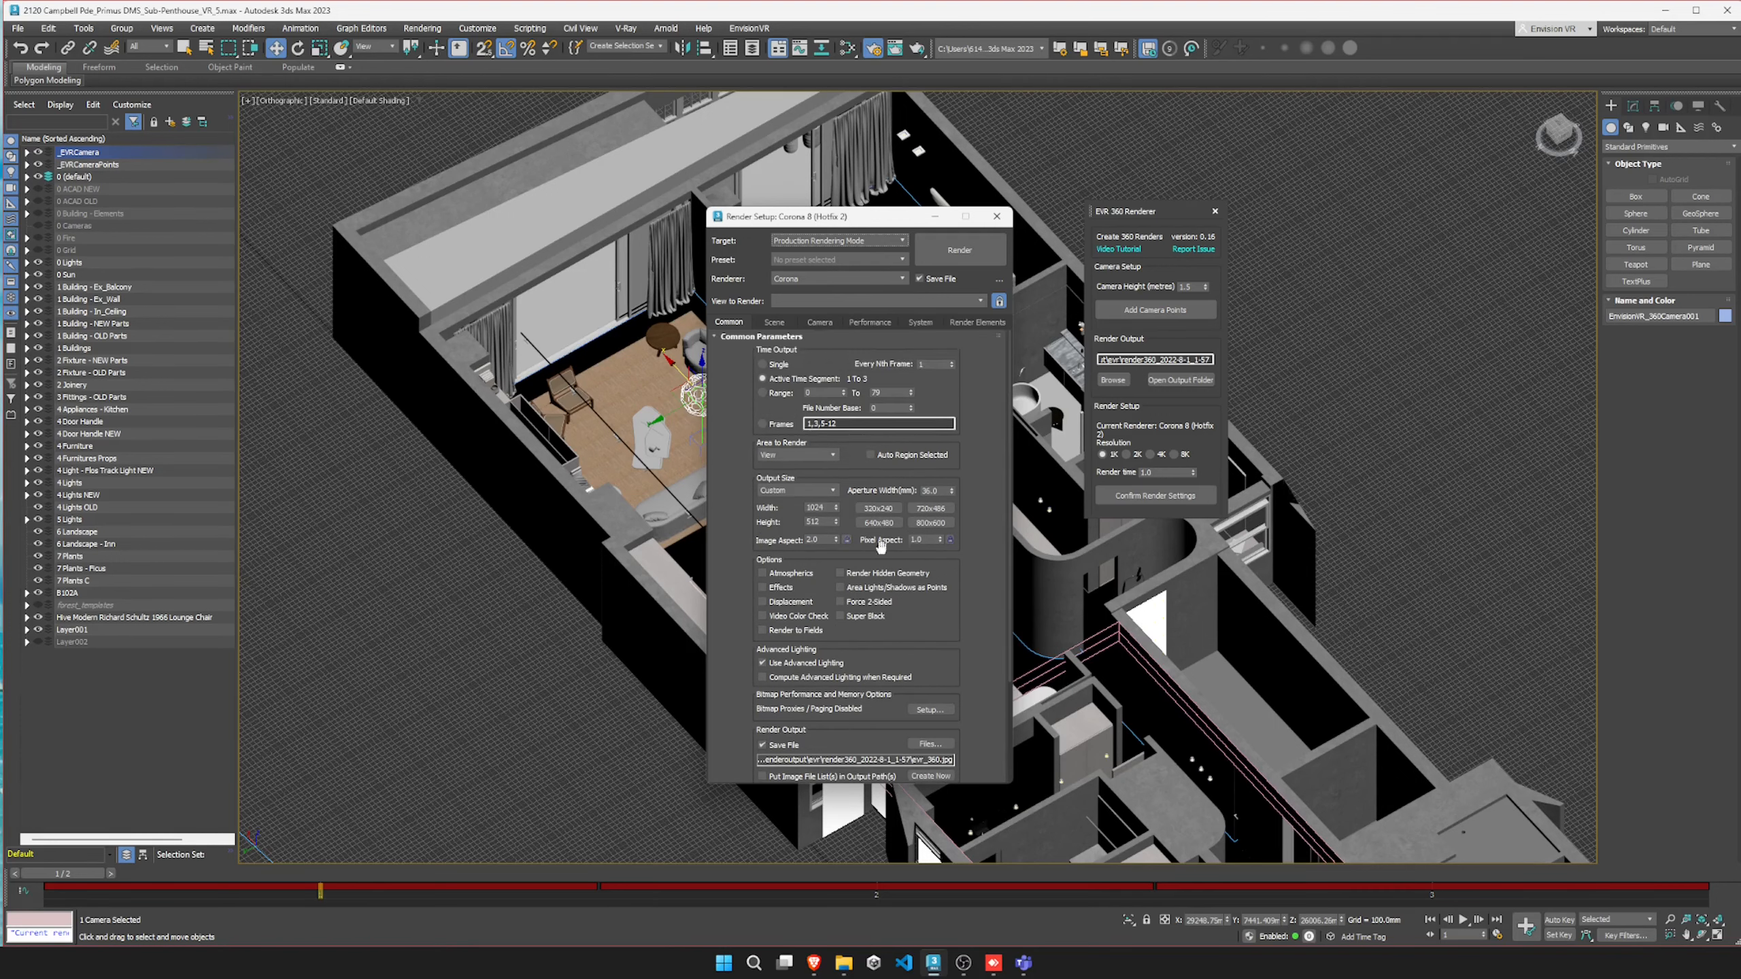
{"action": "left_click", "coordinate": [763, 574]}
{"action": "left_click", "coordinate": [763, 573]}
{"action": "left_click_drag", "start_coordinate": [885, 227], "coordinate": [539, 207]}
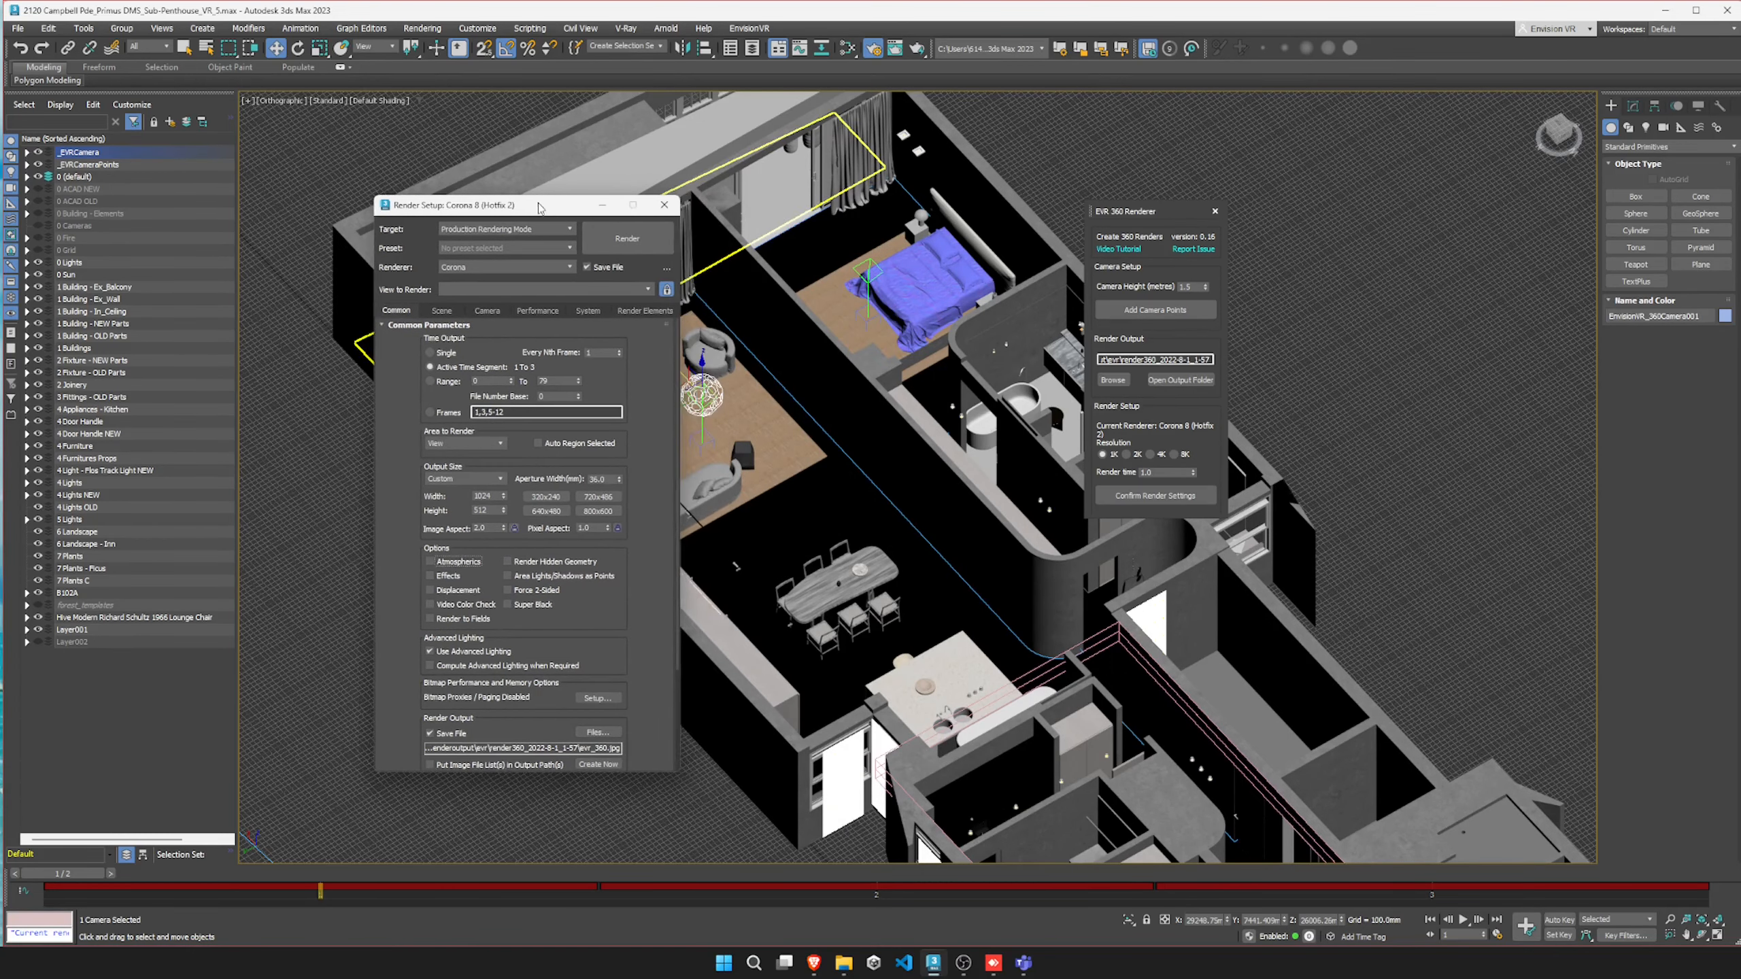
{"action": "left_click", "coordinate": [630, 240]}
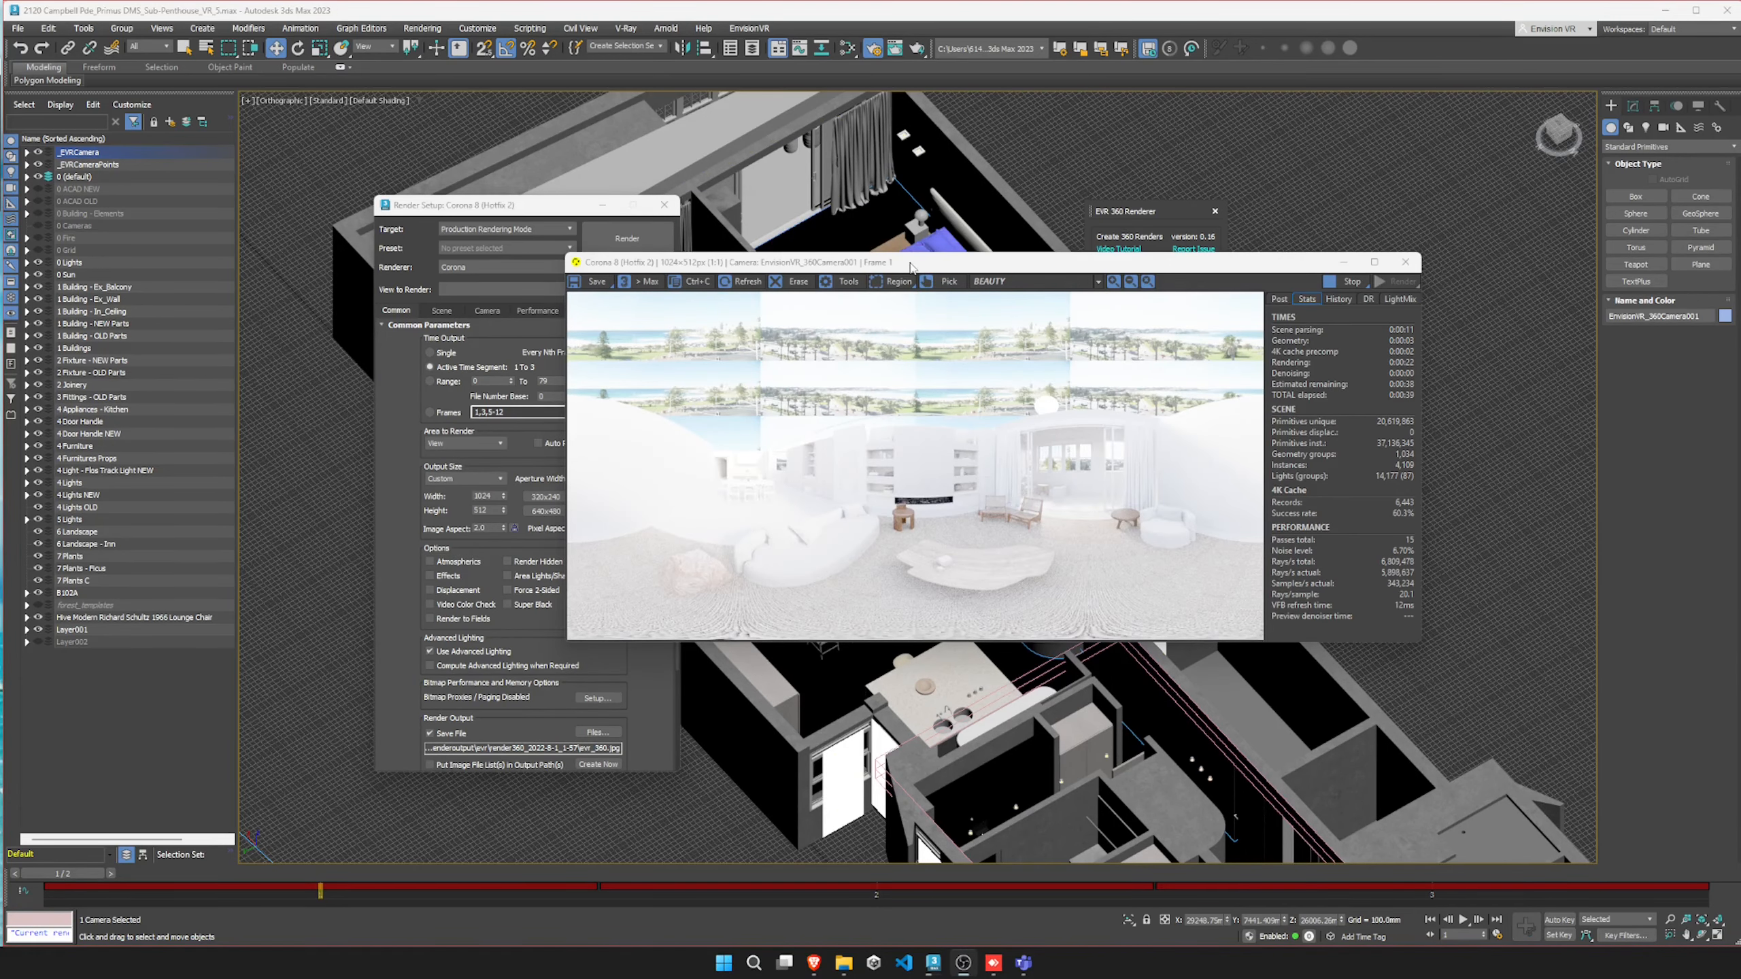
{"action": "left_click_drag", "start_coordinate": [907, 262], "coordinate": [746, 166]}
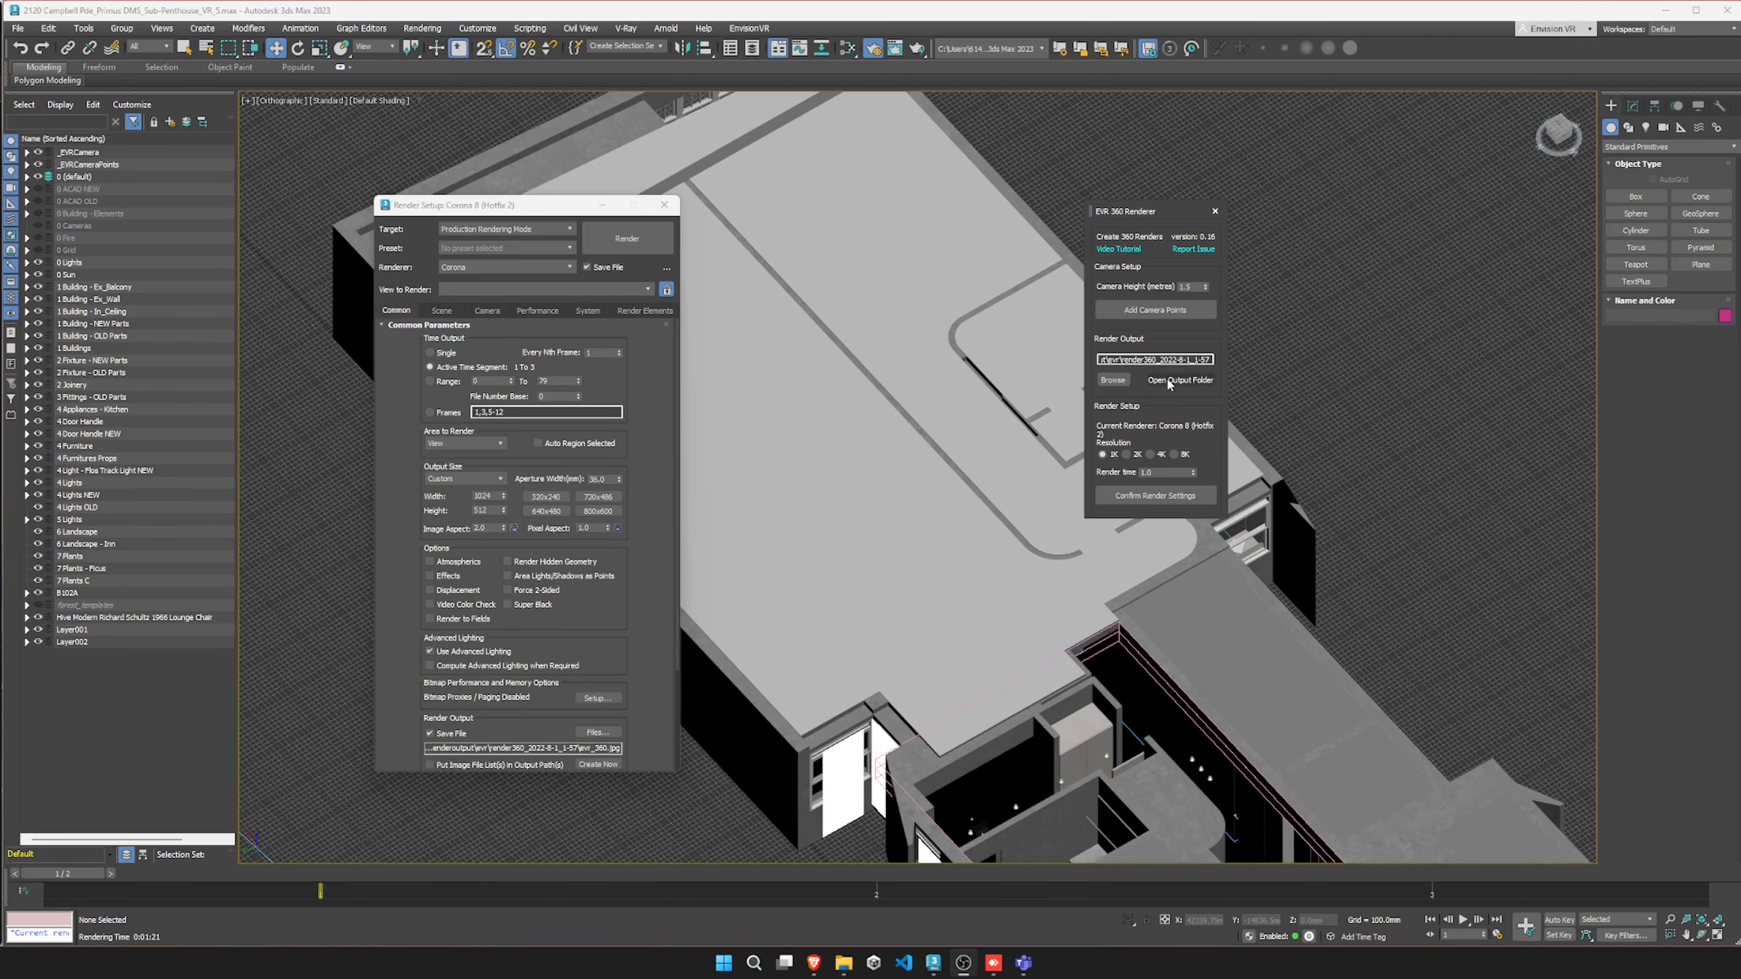
Step: Open the render output folder and inspect the 360 images as larger thumbnails
{"action": "left_click", "coordinate": [1169, 382]}
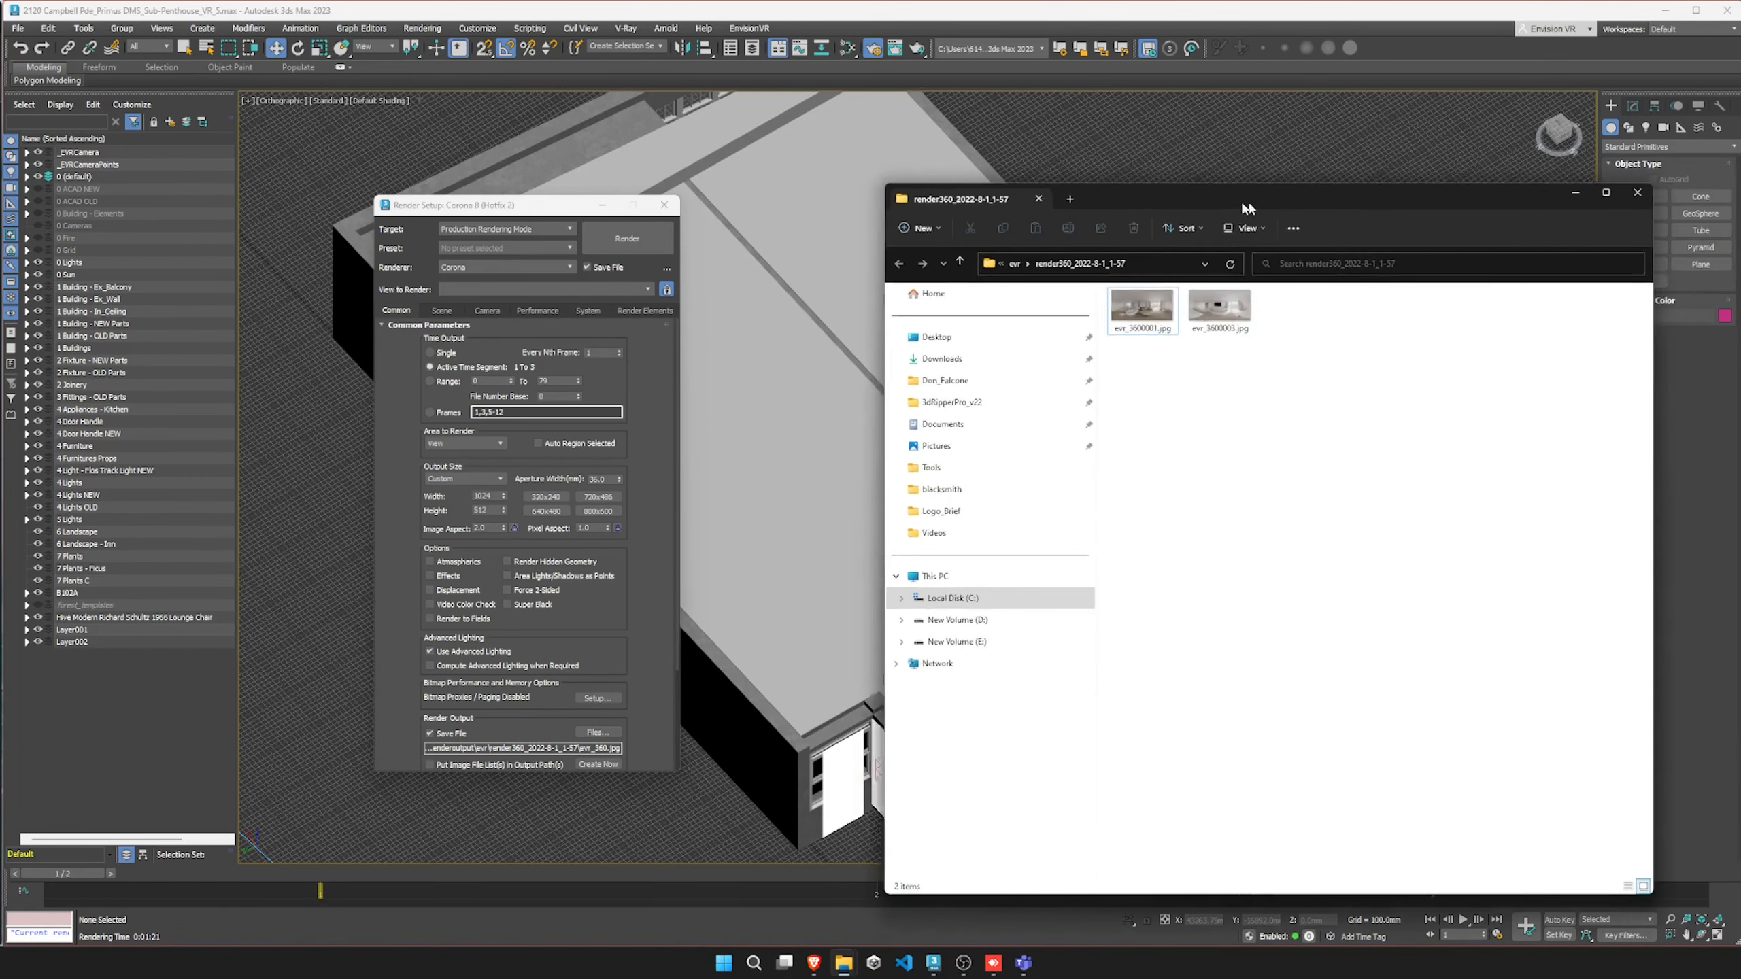
{"action": "left_click_drag", "start_coordinate": [1247, 208], "coordinate": [968, 211]}
{"action": "scroll", "coordinate": [989, 379], "scroll_direction": "up", "scroll_amount": 3, "text": "ctrl"}
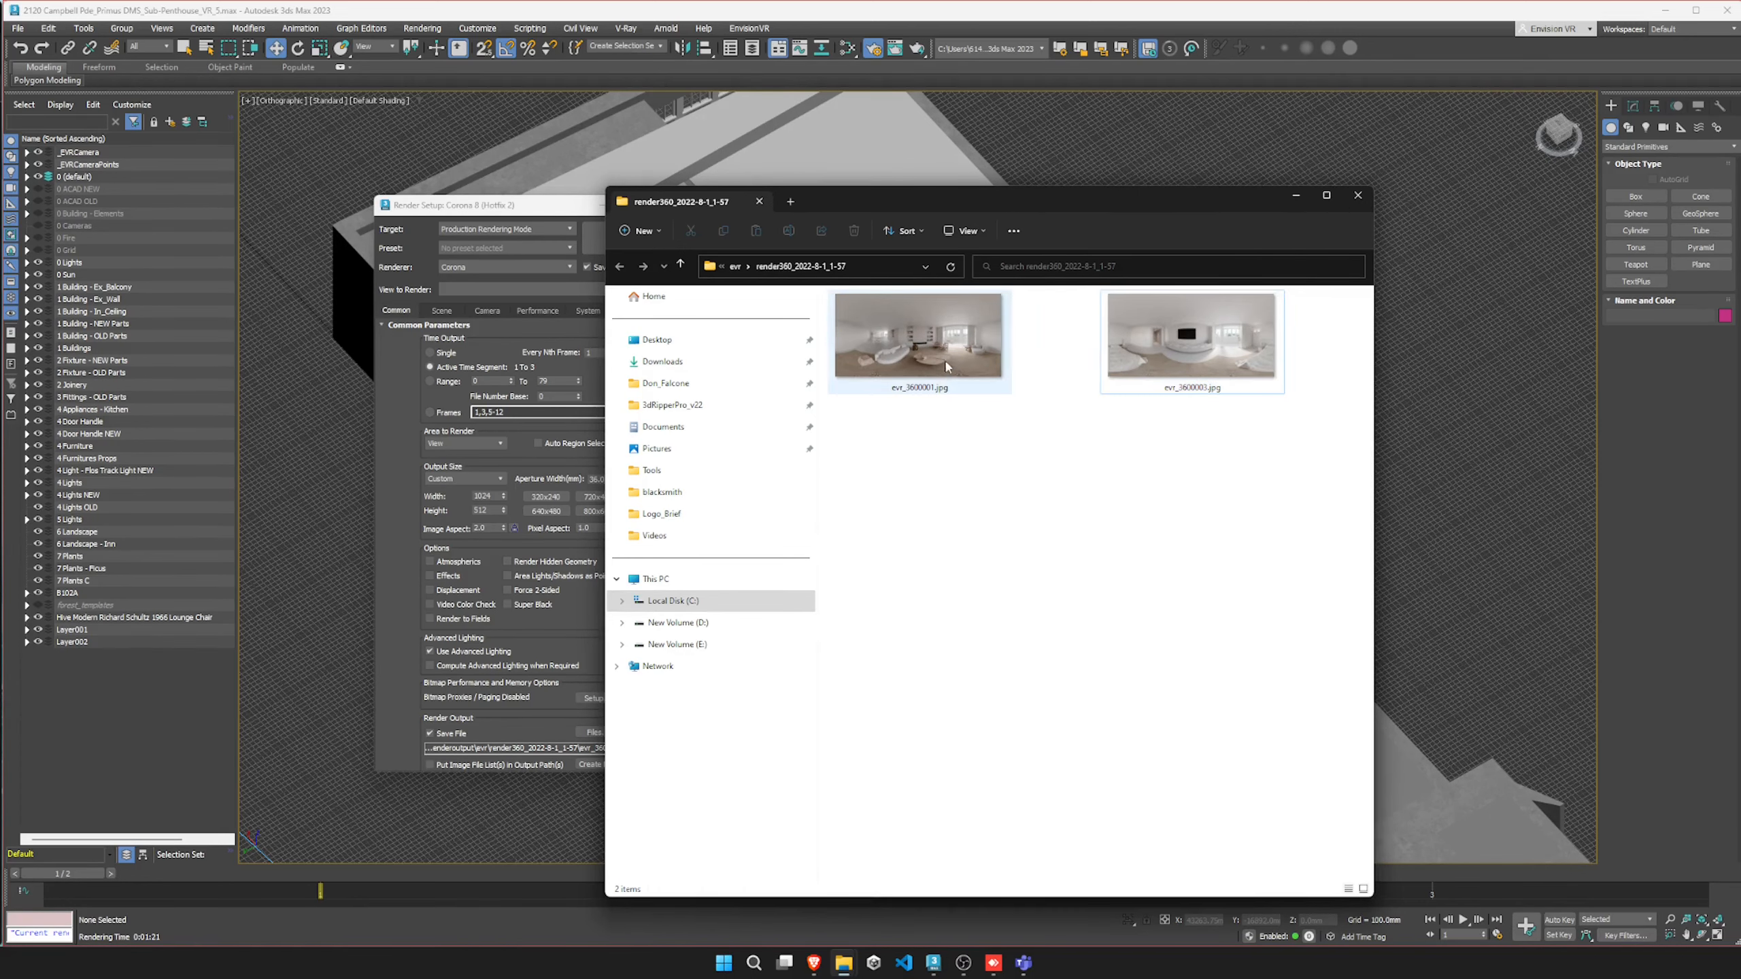
{"action": "left_click", "coordinate": [1178, 388]}
{"action": "left_click", "coordinate": [1296, 195]}
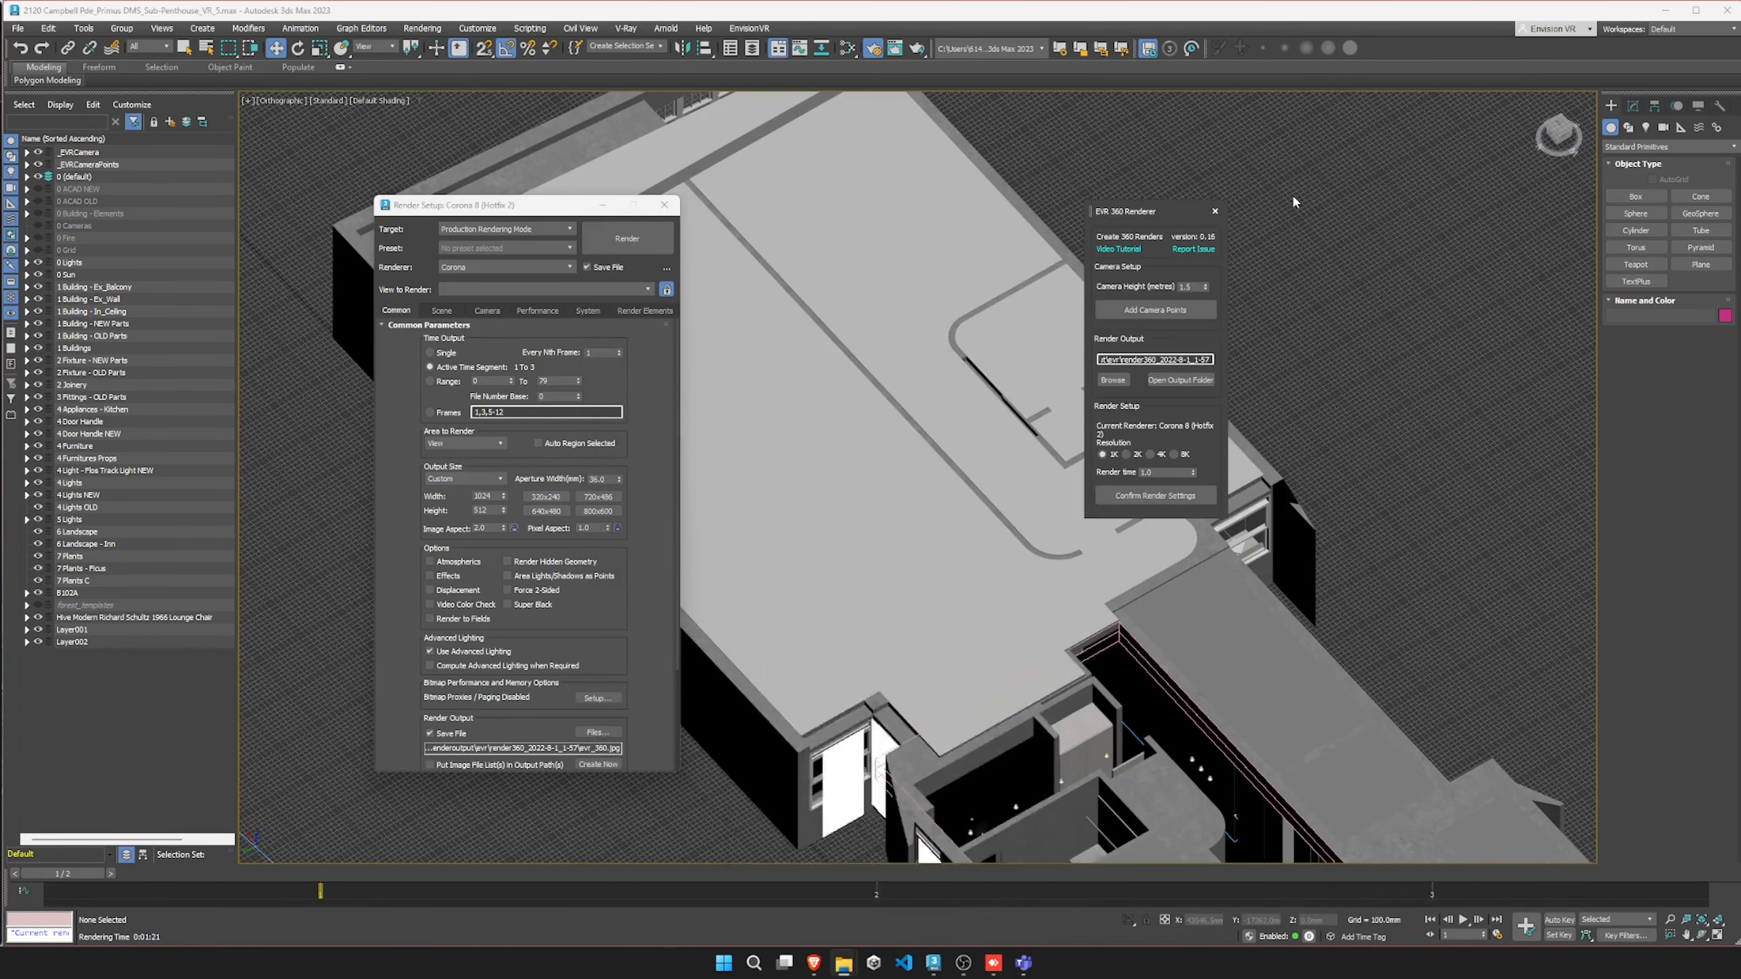
Step: Set the 360 render resolution to 4K and the render time to 30, and confirm the render settings for the final output
{"action": "left_click_drag", "start_coordinate": [1172, 236], "coordinate": [946, 307]}
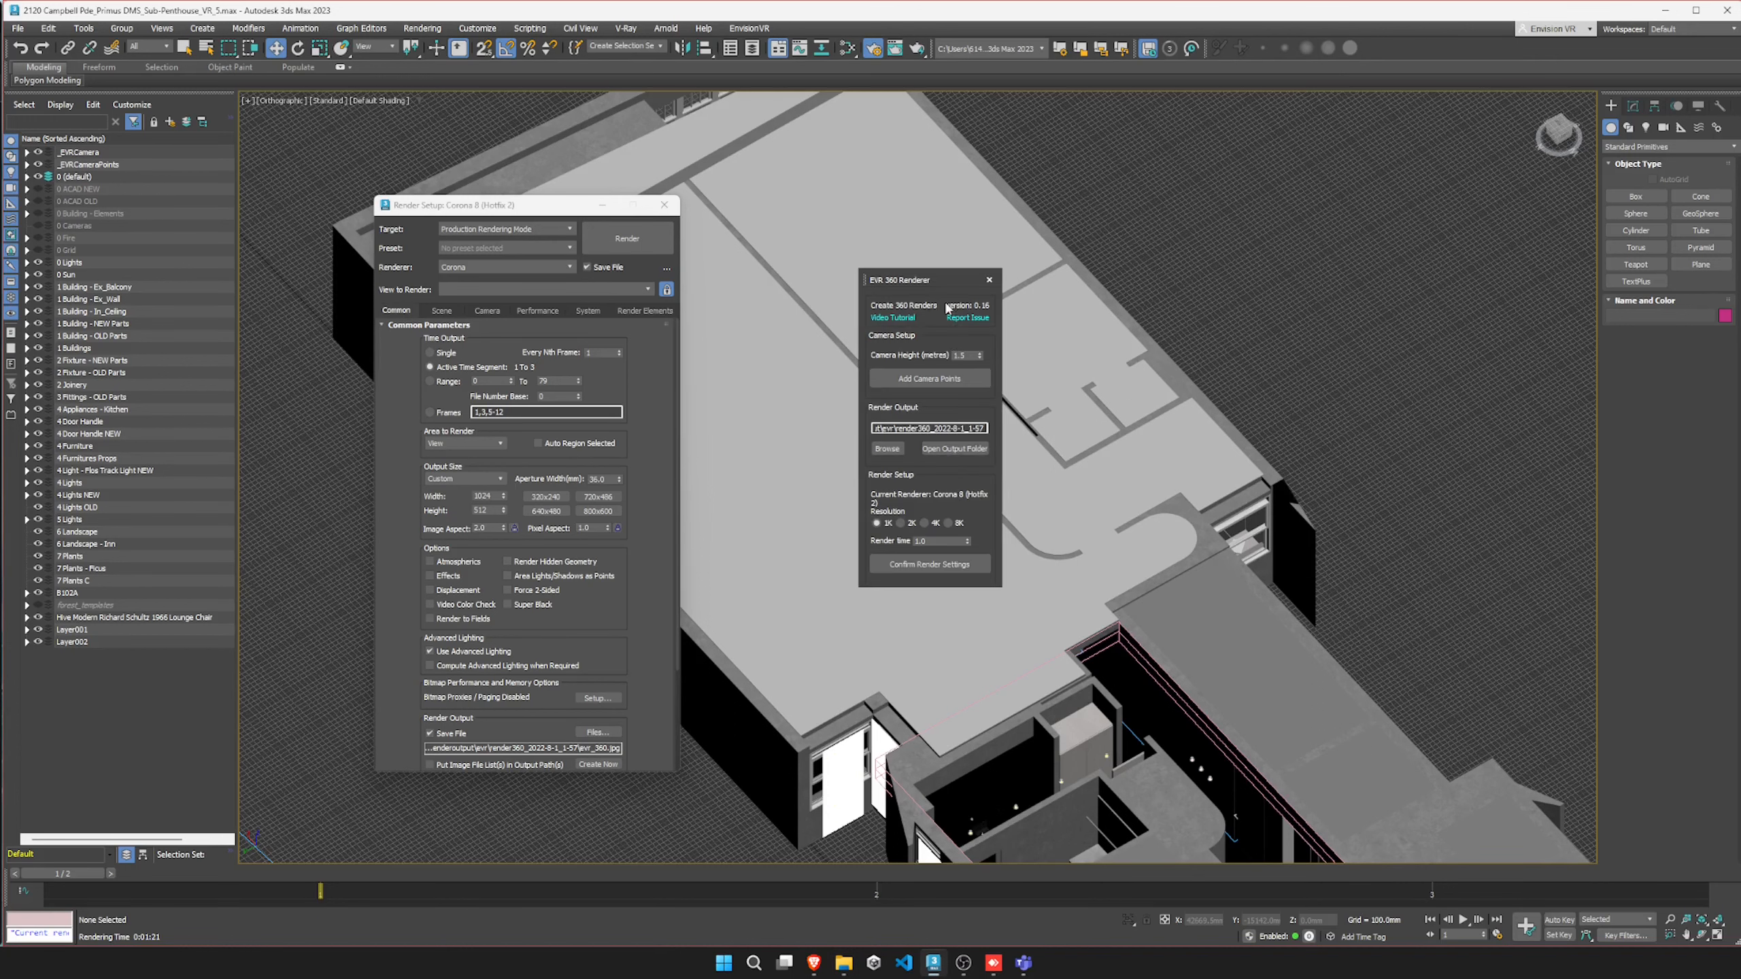
{"action": "left_click", "coordinate": [936, 524]}
{"action": "left_click_drag", "start_coordinate": [967, 540], "coordinate": [959, 524]}
{"action": "double_click", "coordinate": [948, 541]}
{"action": "type", "text": "30"}
{"action": "left_click", "coordinate": [949, 564]}
{"action": "left_click_drag", "start_coordinate": [863, 437], "coordinate": [647, 430]}
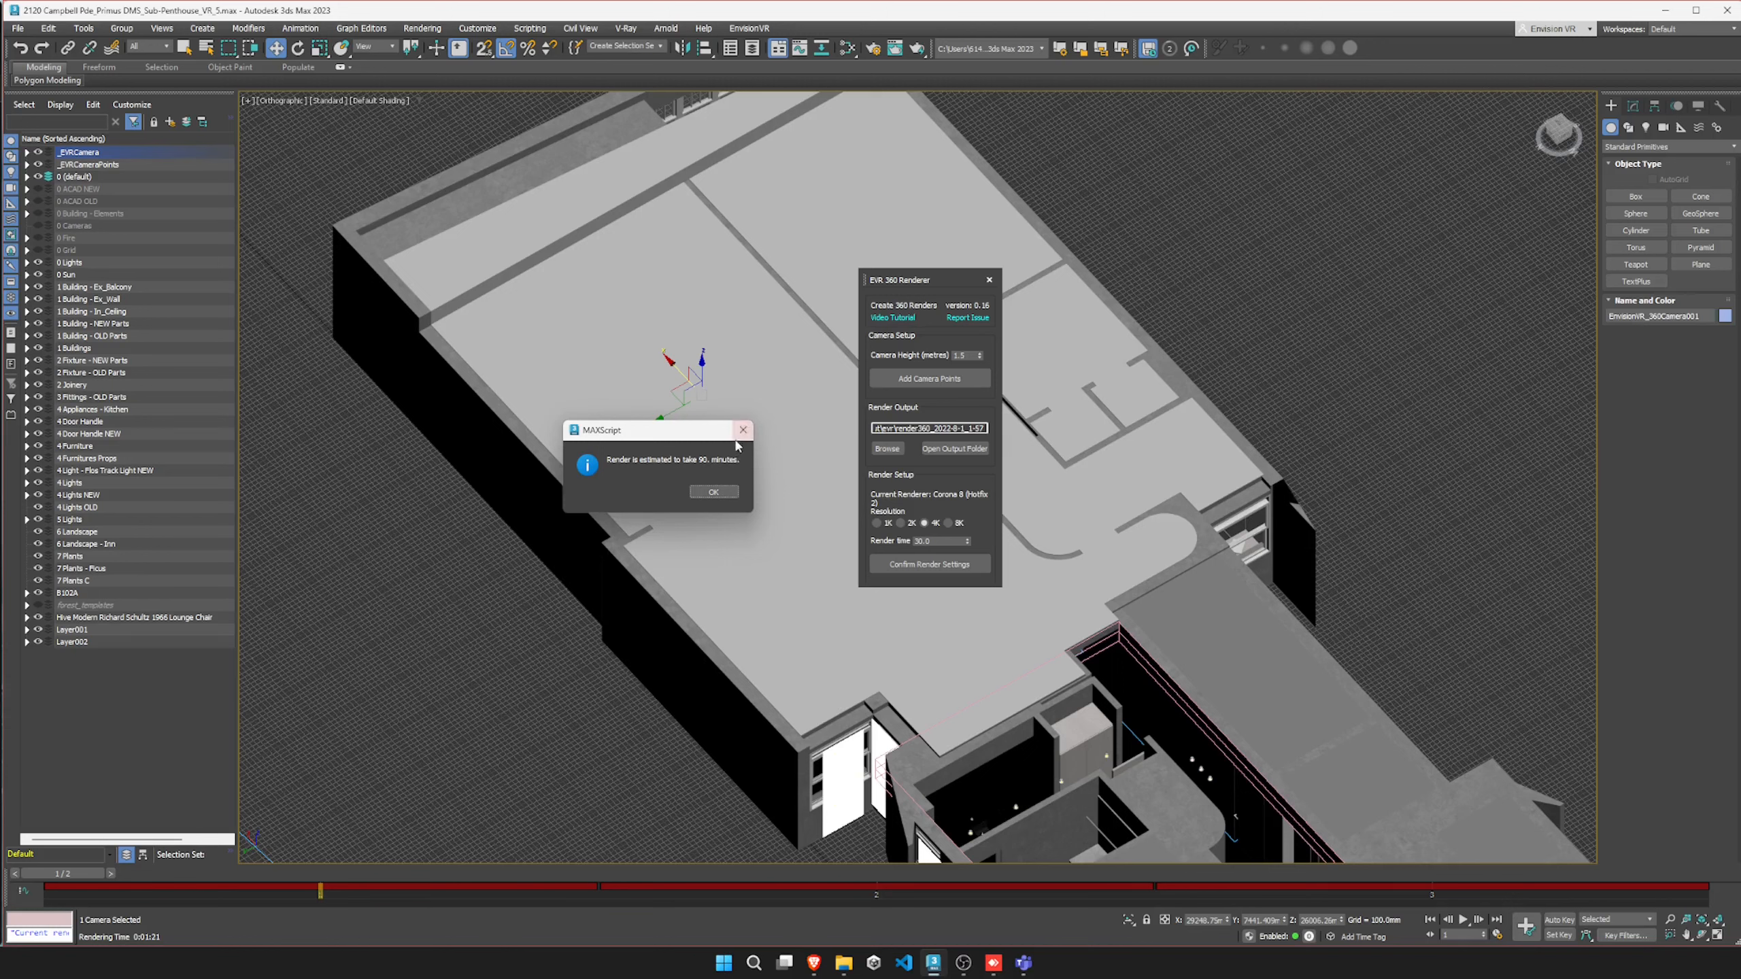
{"action": "left_click", "coordinate": [723, 491]}
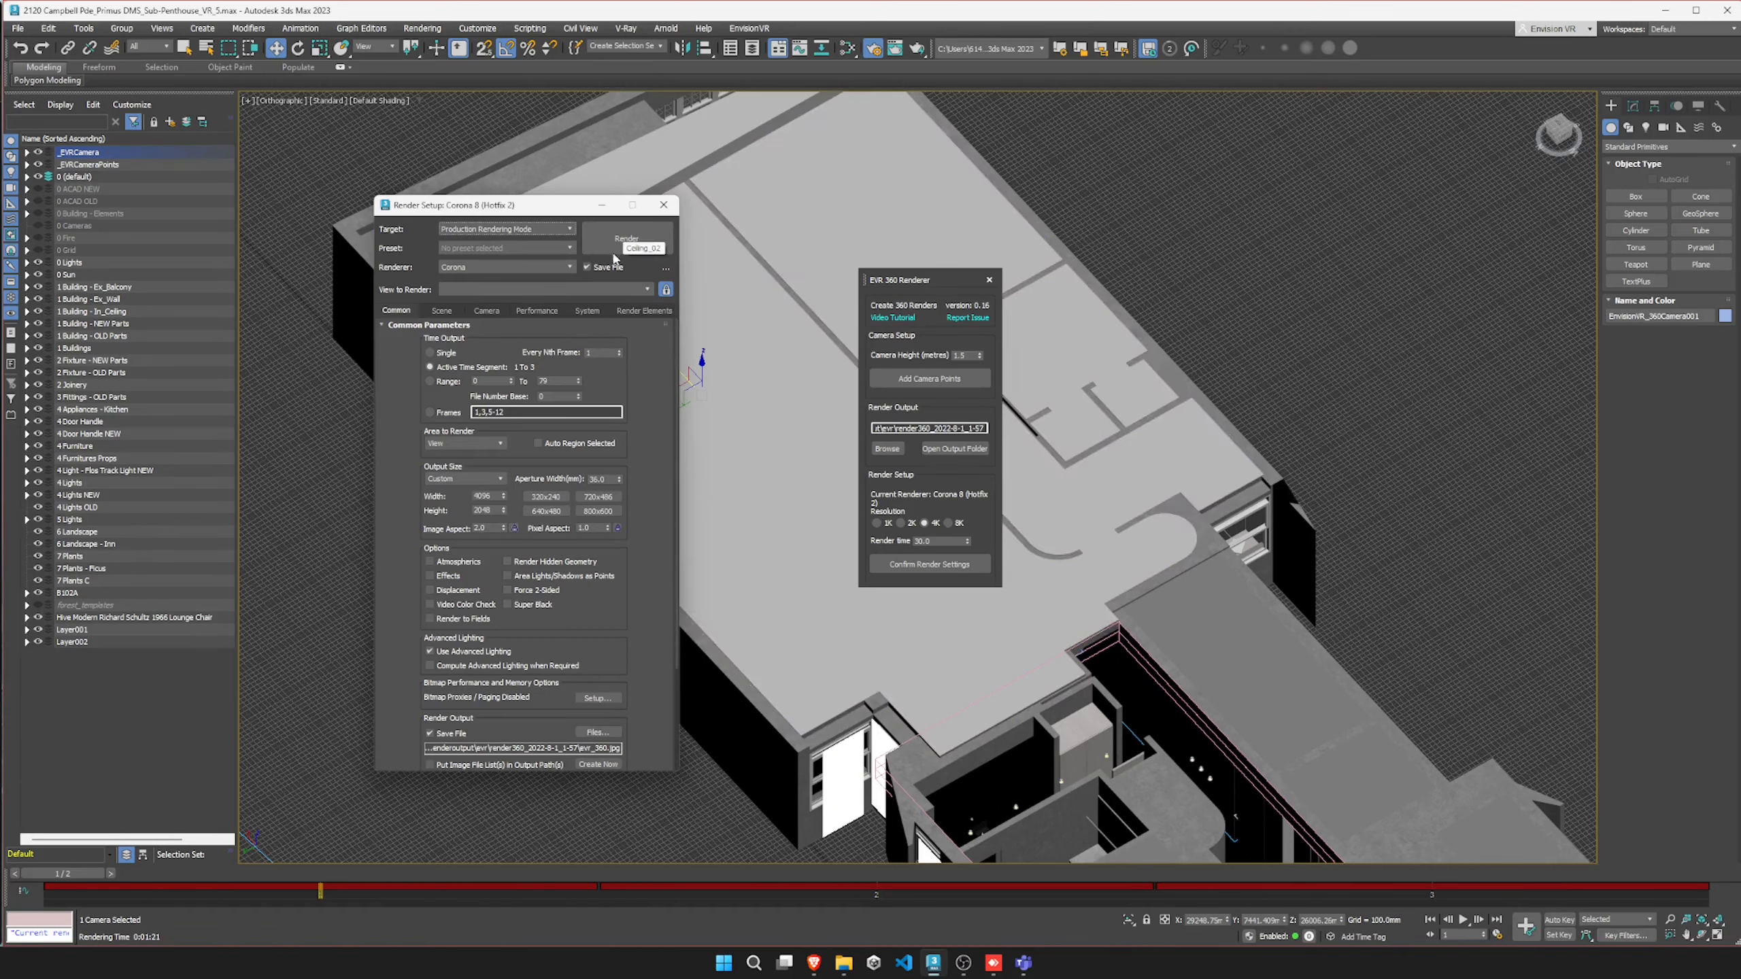
{"action": "left_click_drag", "start_coordinate": [583, 206], "coordinate": [533, 203]}
{"action": "left_click", "coordinate": [564, 236]}
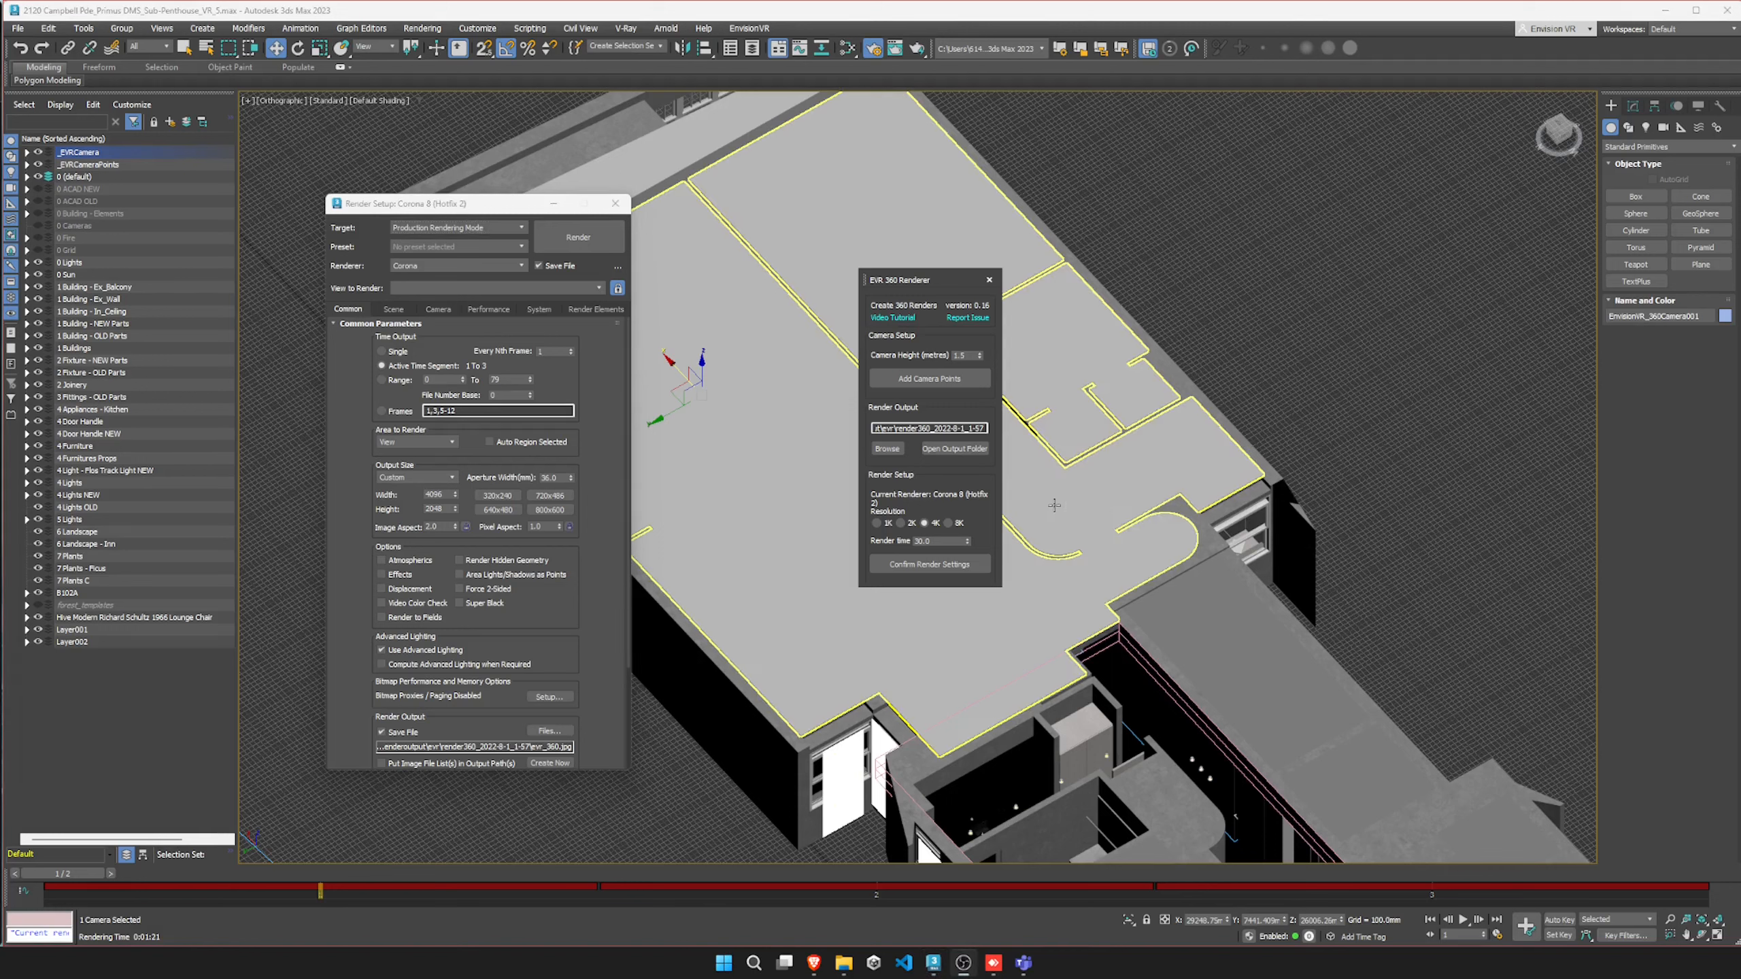
Step: Replace the EVR 360 Renderer with the EVR 360 View Builder and check the folder path of the images to upload
{"action": "left_click", "coordinate": [989, 280]}
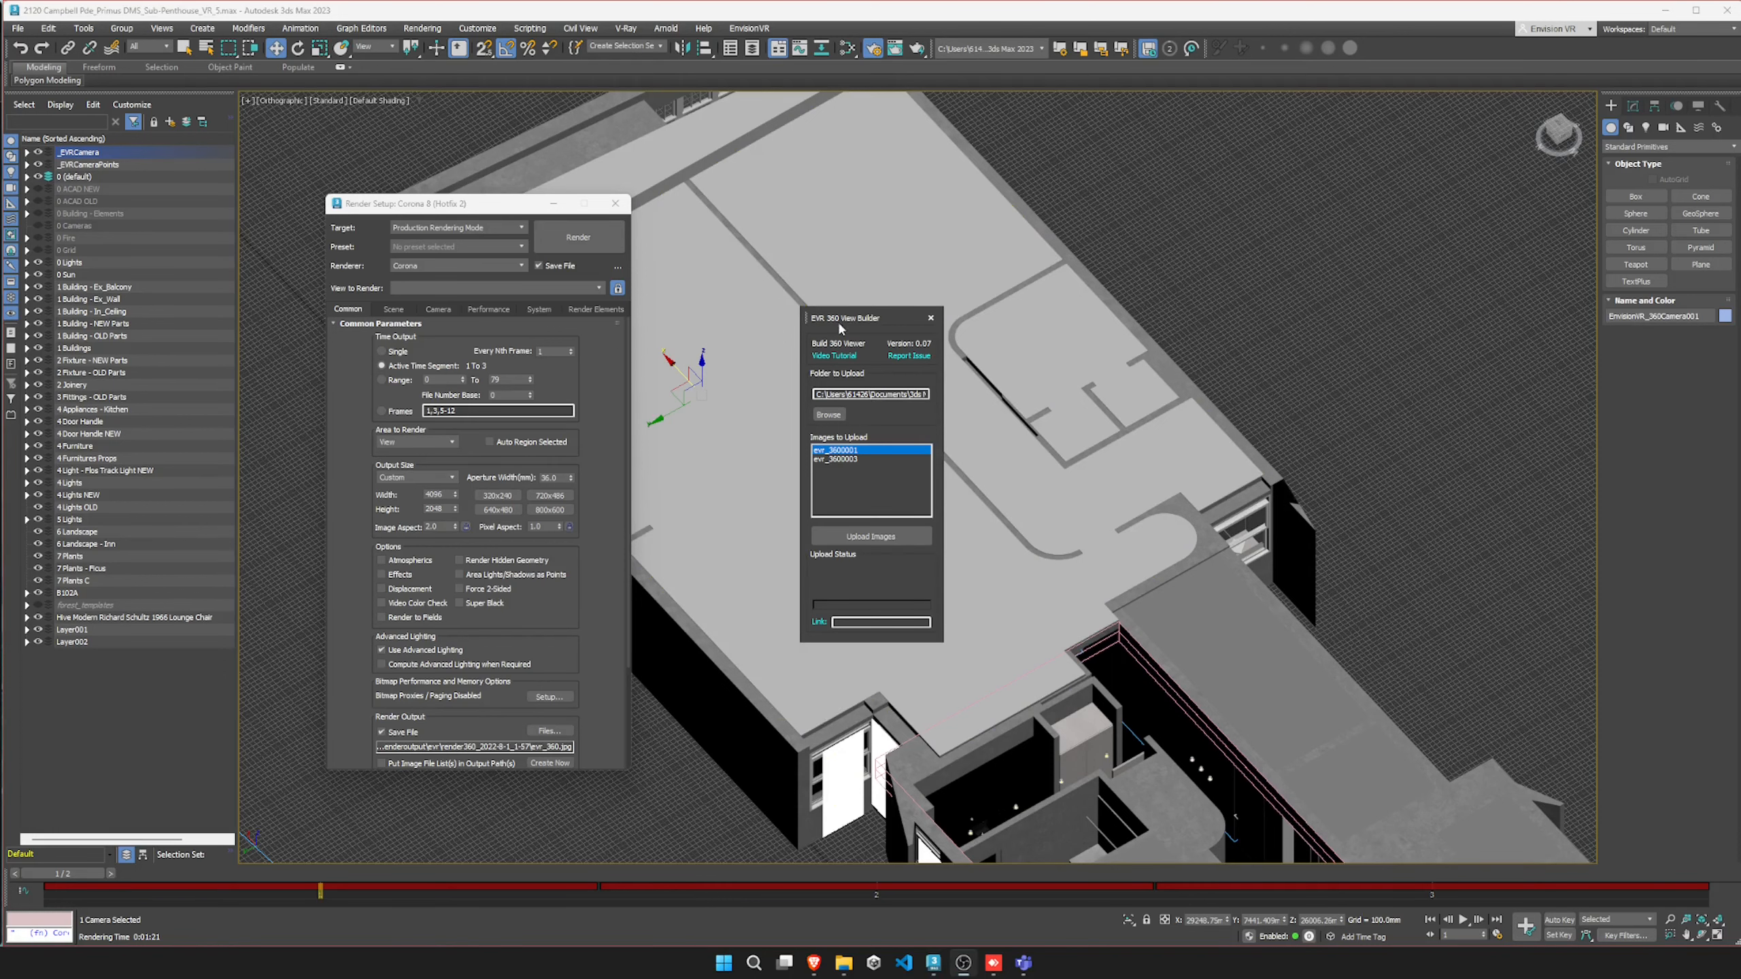
{"action": "left_click_drag", "start_coordinate": [841, 321], "coordinate": [1266, 236]}
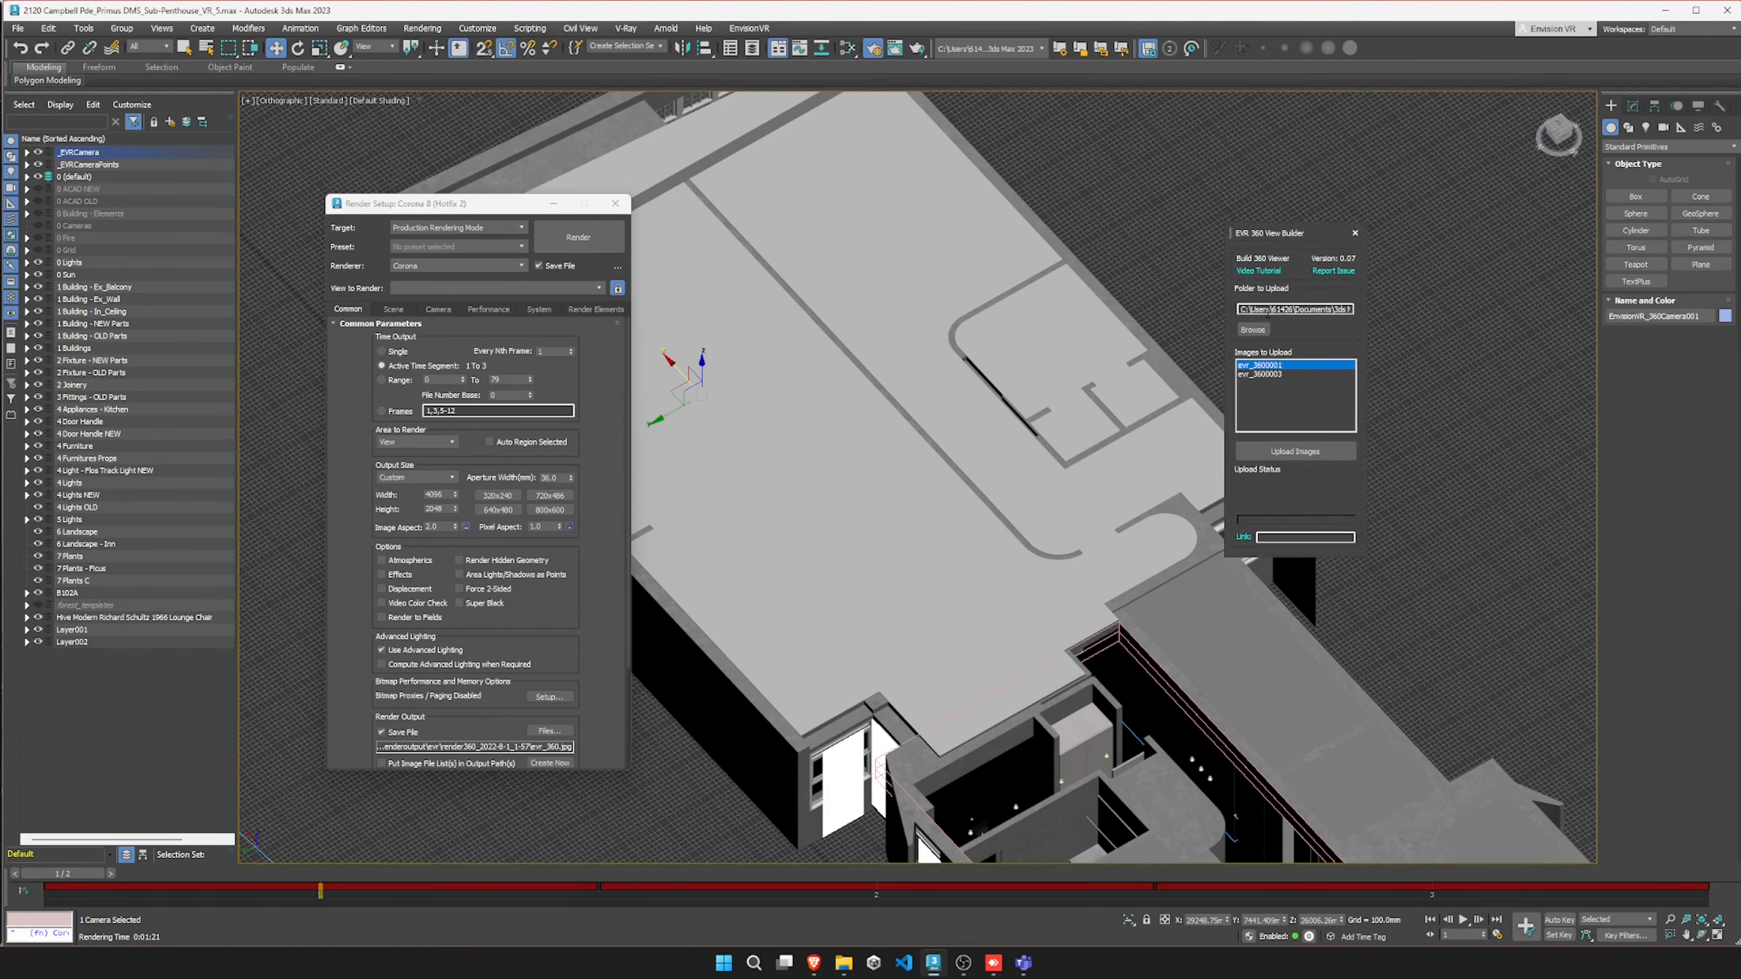
{"action": "left_click_drag", "start_coordinate": [1270, 309], "coordinate": [1233, 310]}
{"action": "left_click", "coordinate": [1338, 310]}
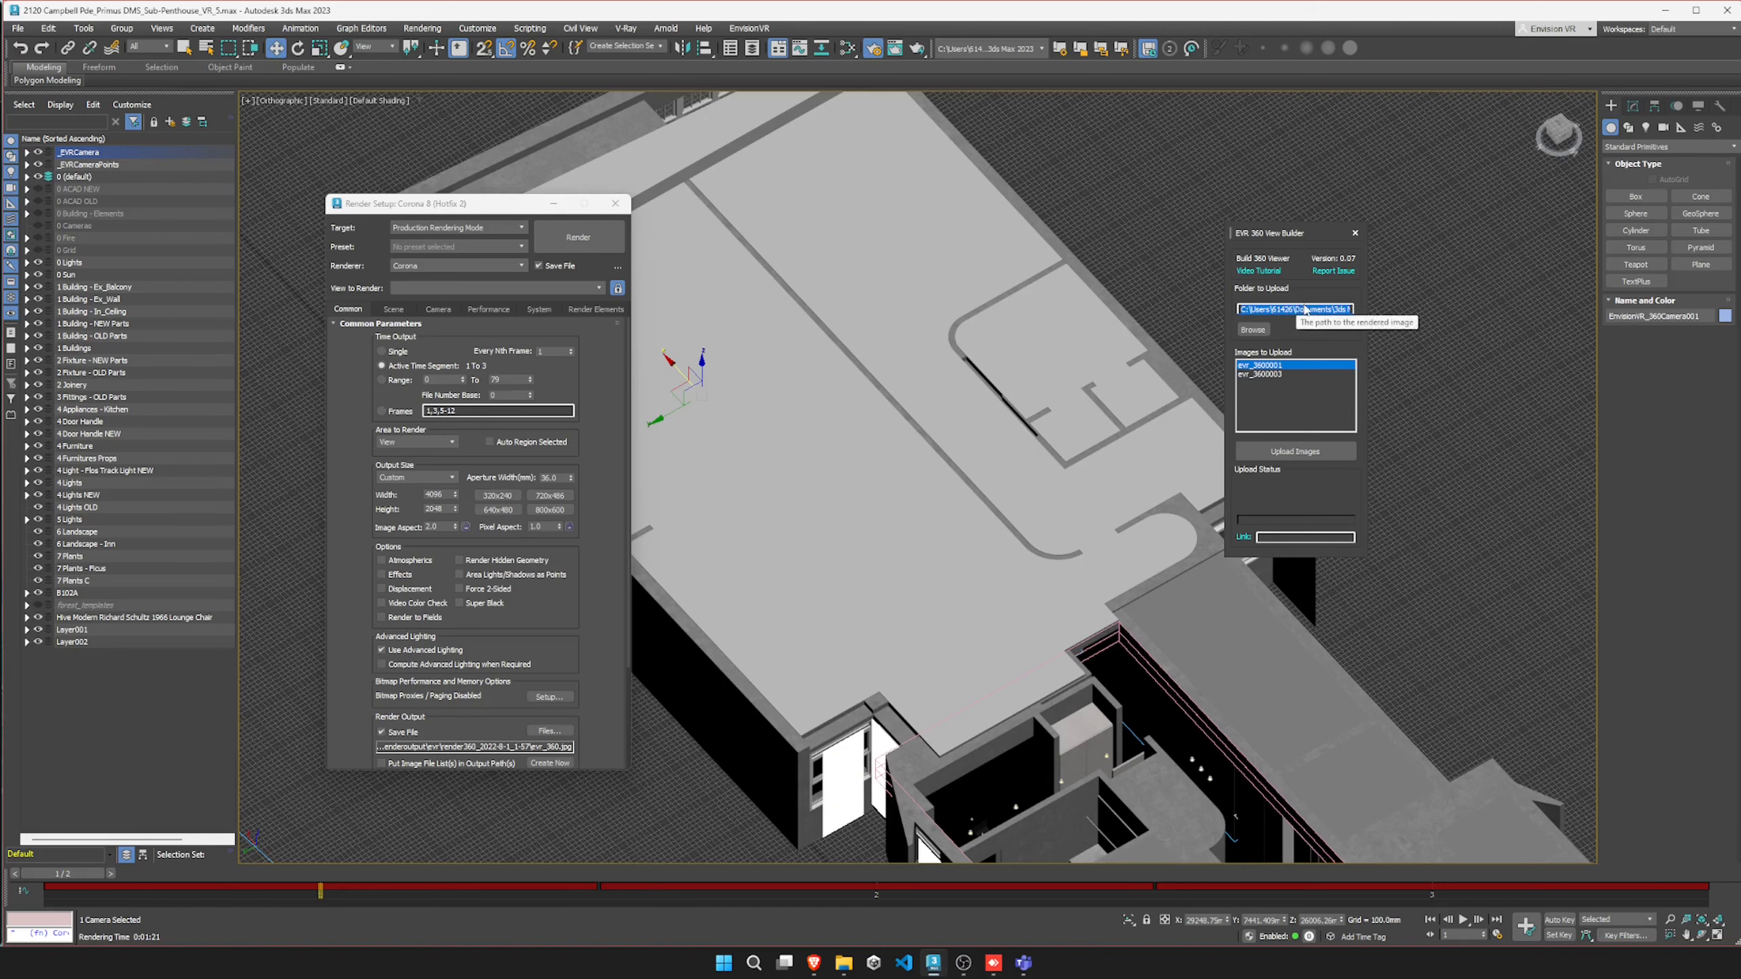
Step: Upload the rendered 360 images with the View Builder and open the generated viewer link in the browser
{"action": "left_click_drag", "start_coordinate": [1293, 249], "coordinate": [873, 291]}
{"action": "left_click", "coordinate": [875, 494]}
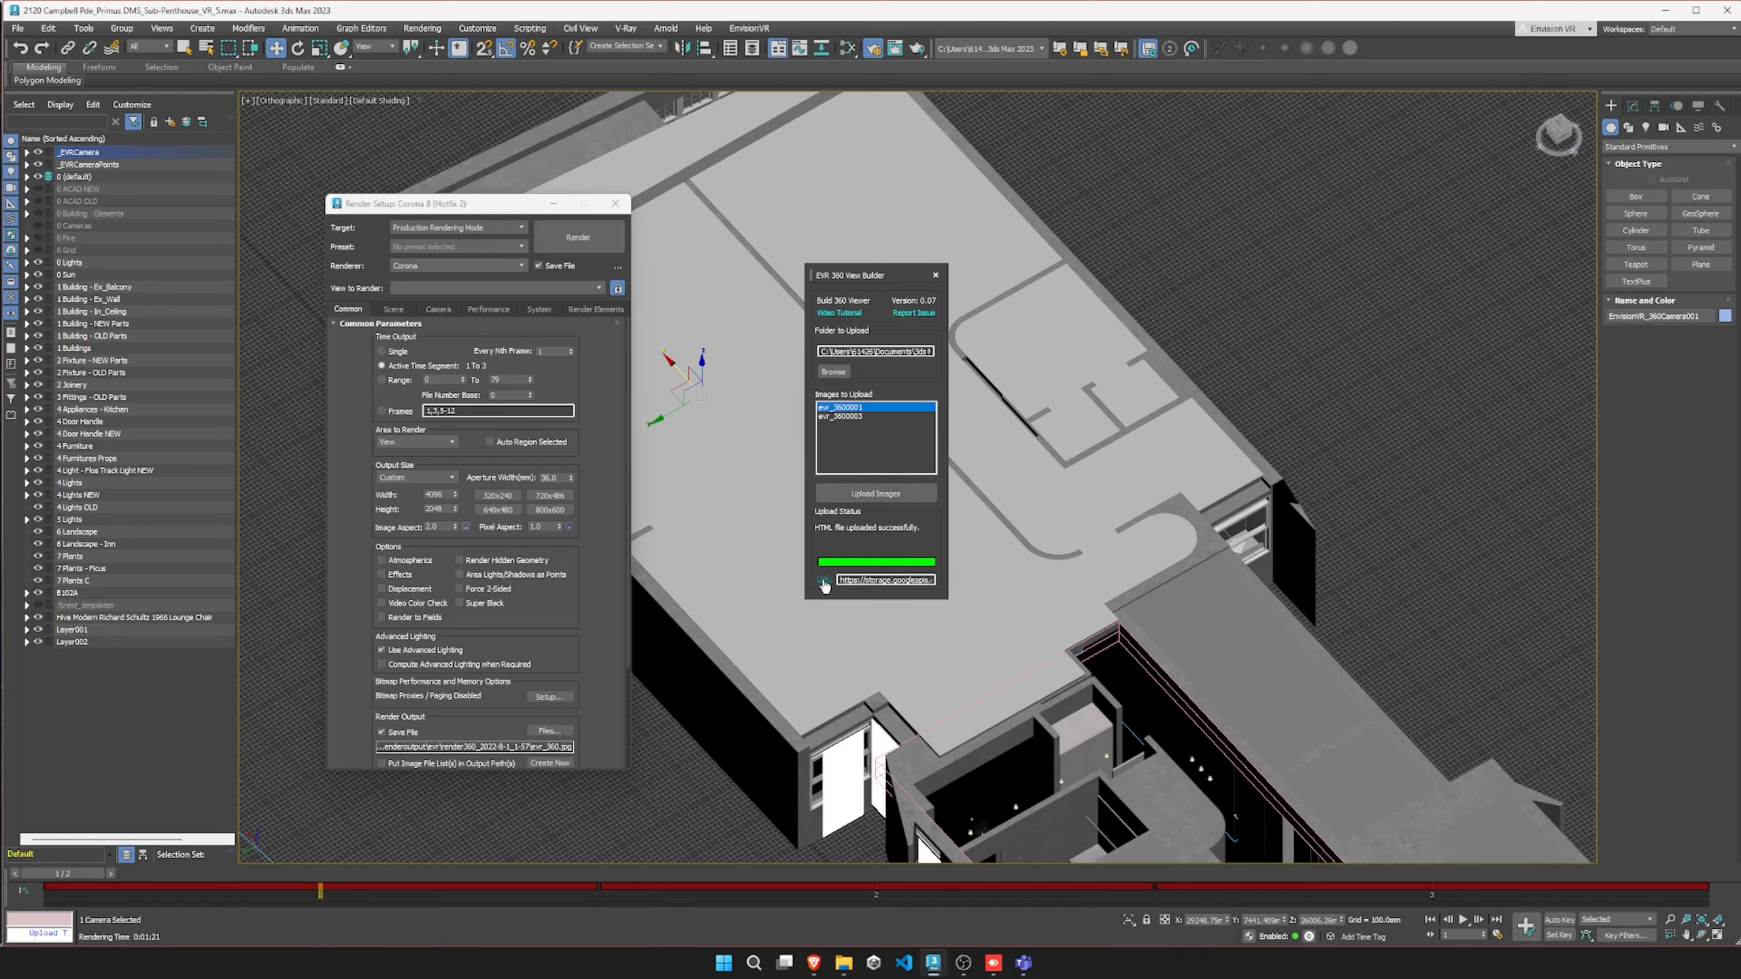
{"action": "left_click", "coordinate": [823, 582]}
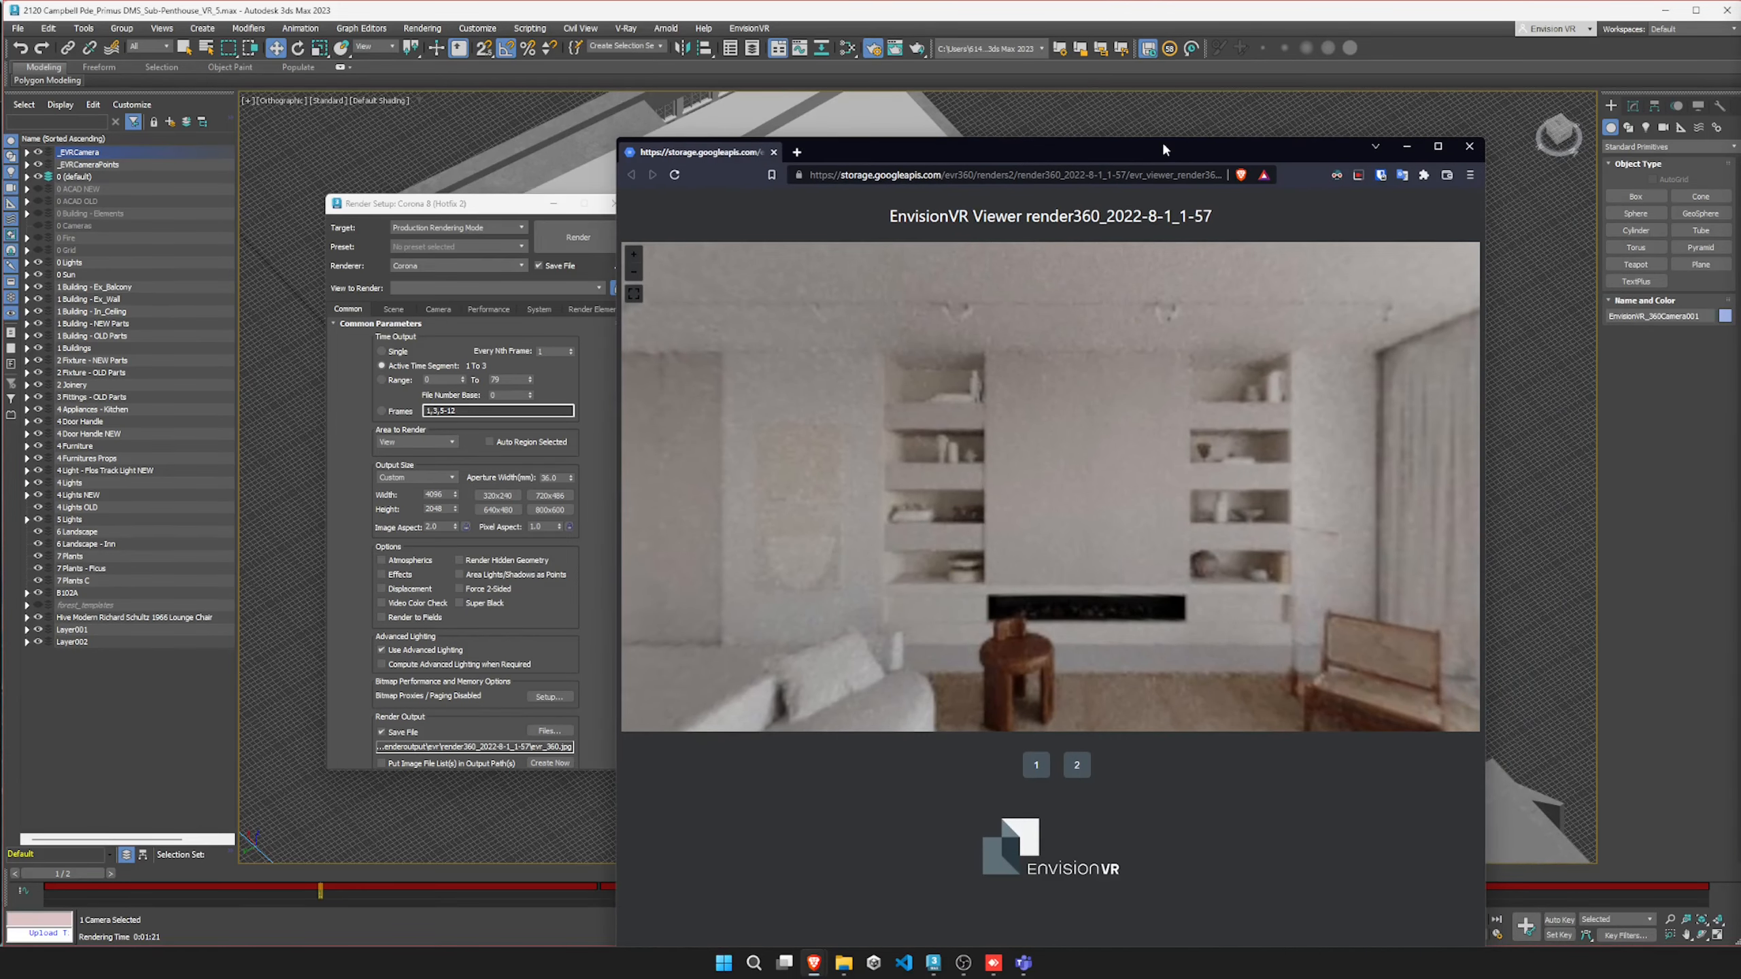
Step: Maximize the EnvisionVR Viewer window and look around the living room in the first 360 image
{"action": "left_click_drag", "start_coordinate": [1161, 140], "coordinate": [1049, 2]}
{"action": "left_click_drag", "start_coordinate": [829, 414], "coordinate": [1097, 391]}
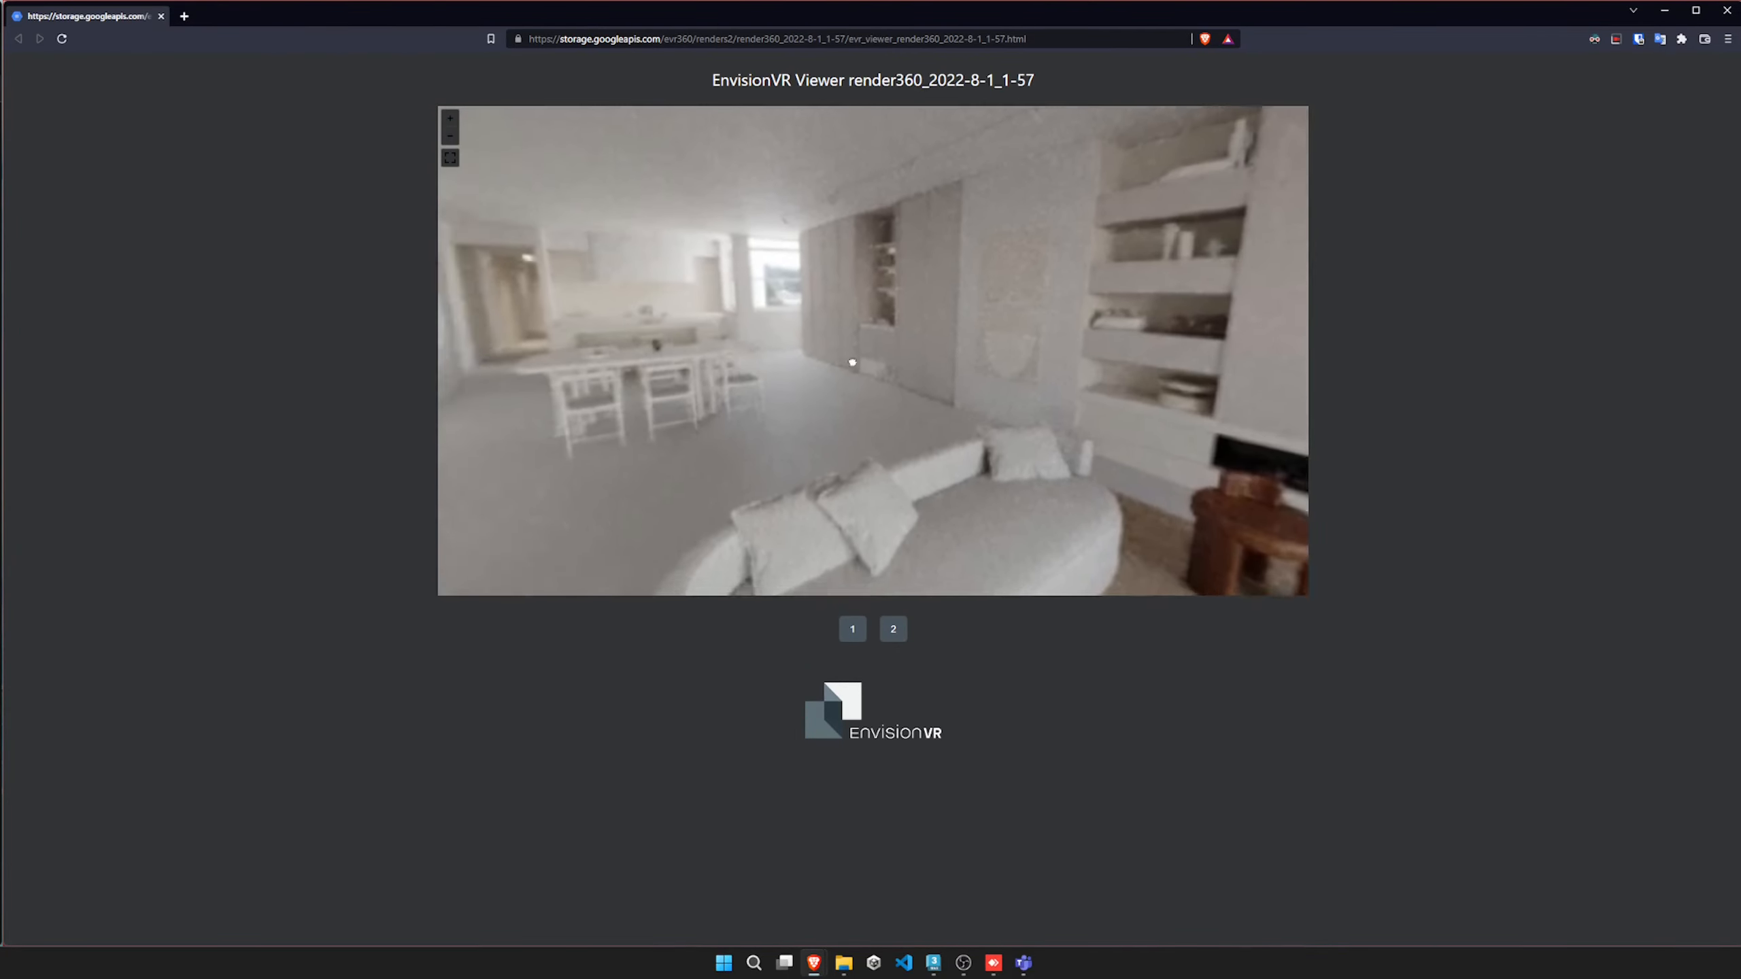
{"action": "left_click_drag", "start_coordinate": [851, 361], "coordinate": [666, 385]}
Step: Switch the viewer to 360 image 2 and examine the bedroom in all directions, including a closer view
{"action": "left_click", "coordinate": [894, 628]}
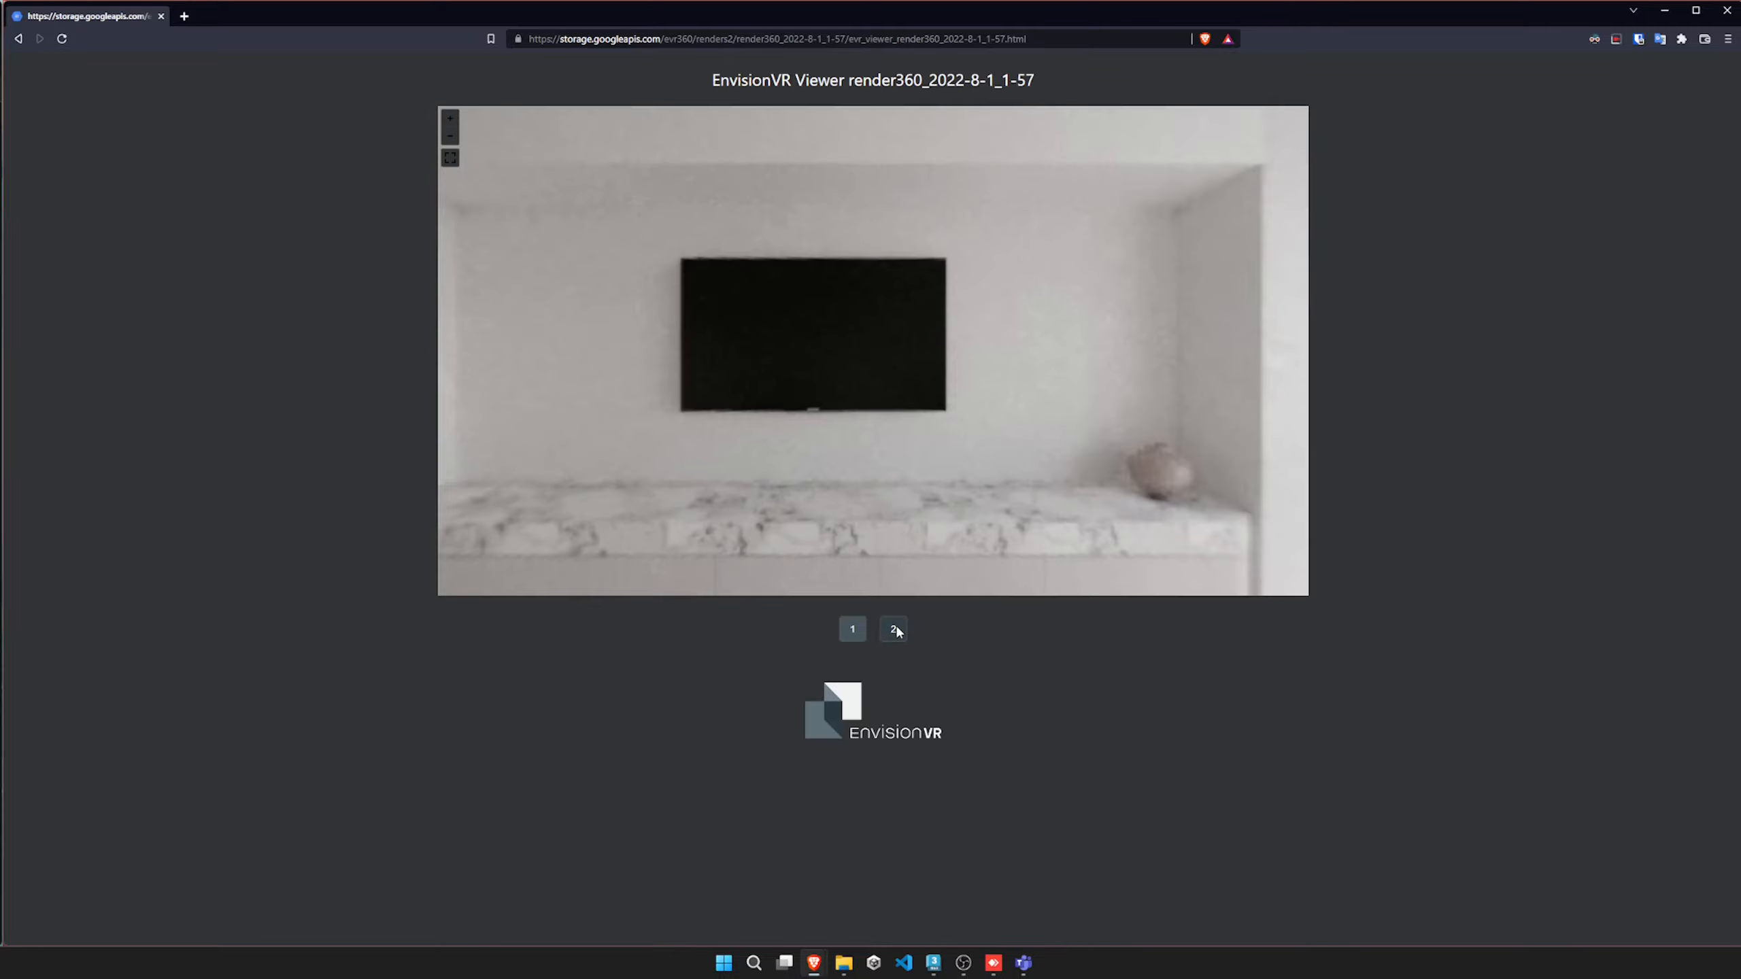
{"action": "left_click_drag", "start_coordinate": [967, 496], "coordinate": [637, 416]}
{"action": "left_click_drag", "start_coordinate": [1165, 422], "coordinate": [782, 417]}
{"action": "left_click_drag", "start_coordinate": [1038, 426], "coordinate": [973, 419]}
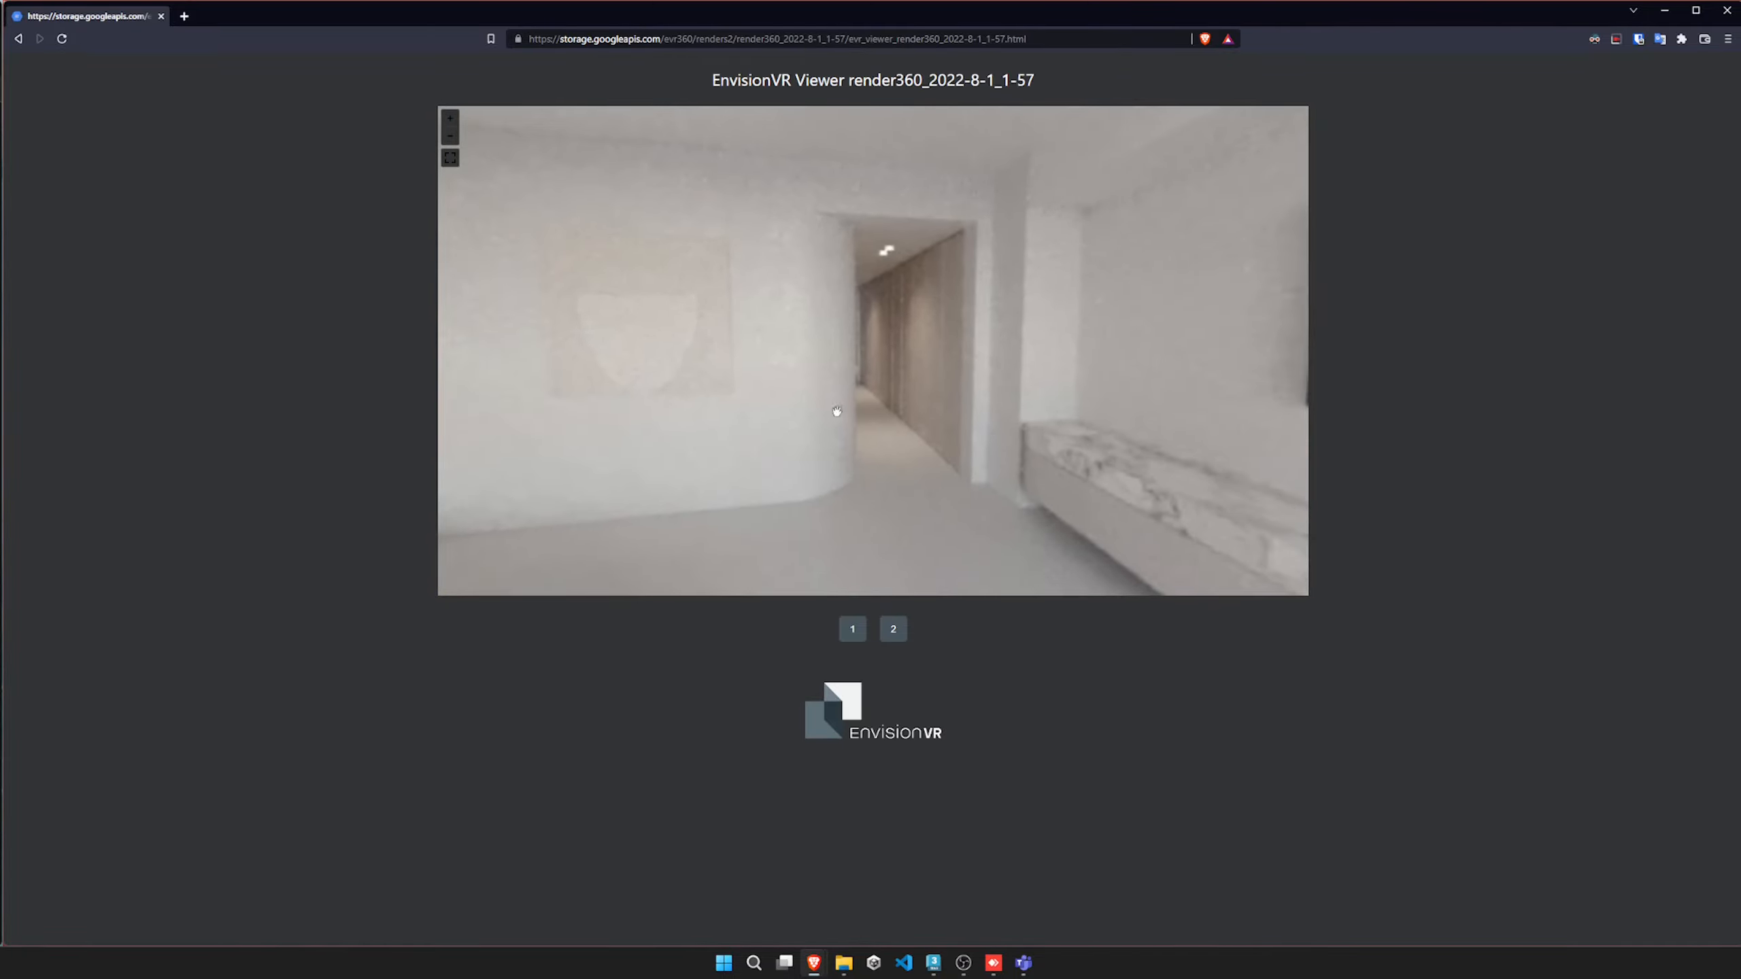
{"action": "scroll", "coordinate": [874, 425], "scroll_direction": "up", "scroll_amount": 5}
{"action": "scroll", "coordinate": [875, 425], "scroll_direction": "down", "scroll_amount": 5}
{"action": "left_click_drag", "start_coordinate": [1132, 424], "coordinate": [774, 414]}
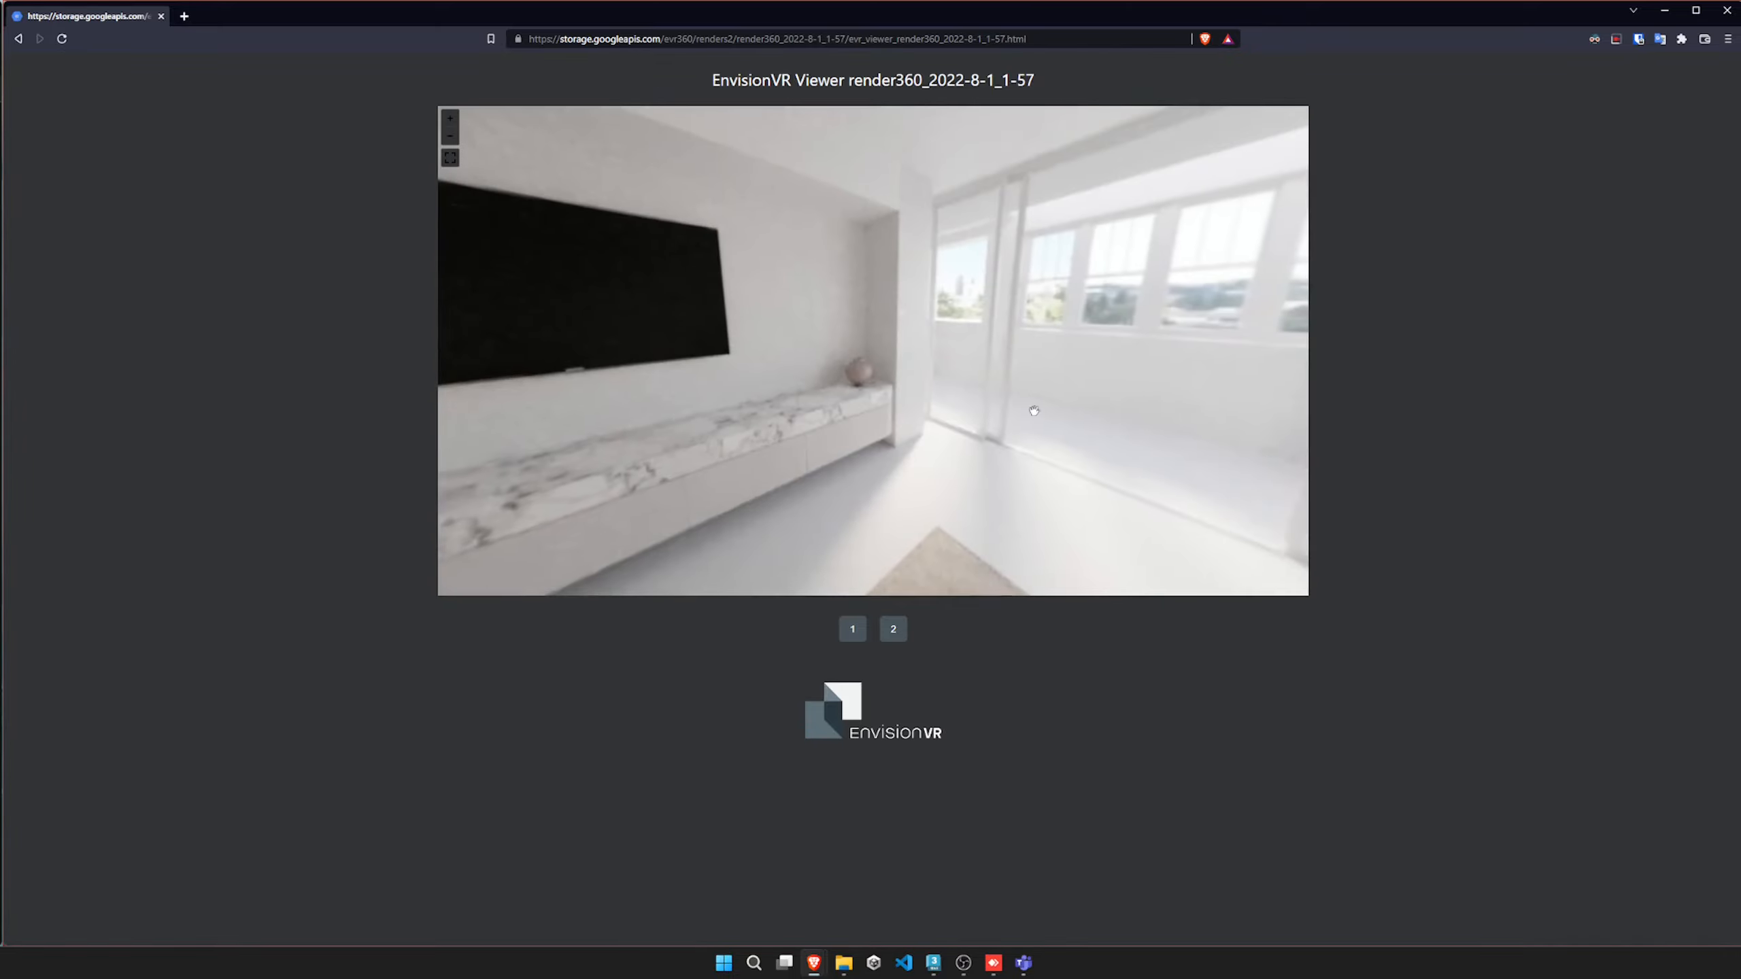
{"action": "left_click_drag", "start_coordinate": [1206, 433], "coordinate": [794, 418]}
{"action": "left_click_drag", "start_coordinate": [1117, 439], "coordinate": [727, 459]}
{"action": "left_click_drag", "start_coordinate": [1055, 507], "coordinate": [840, 578]}
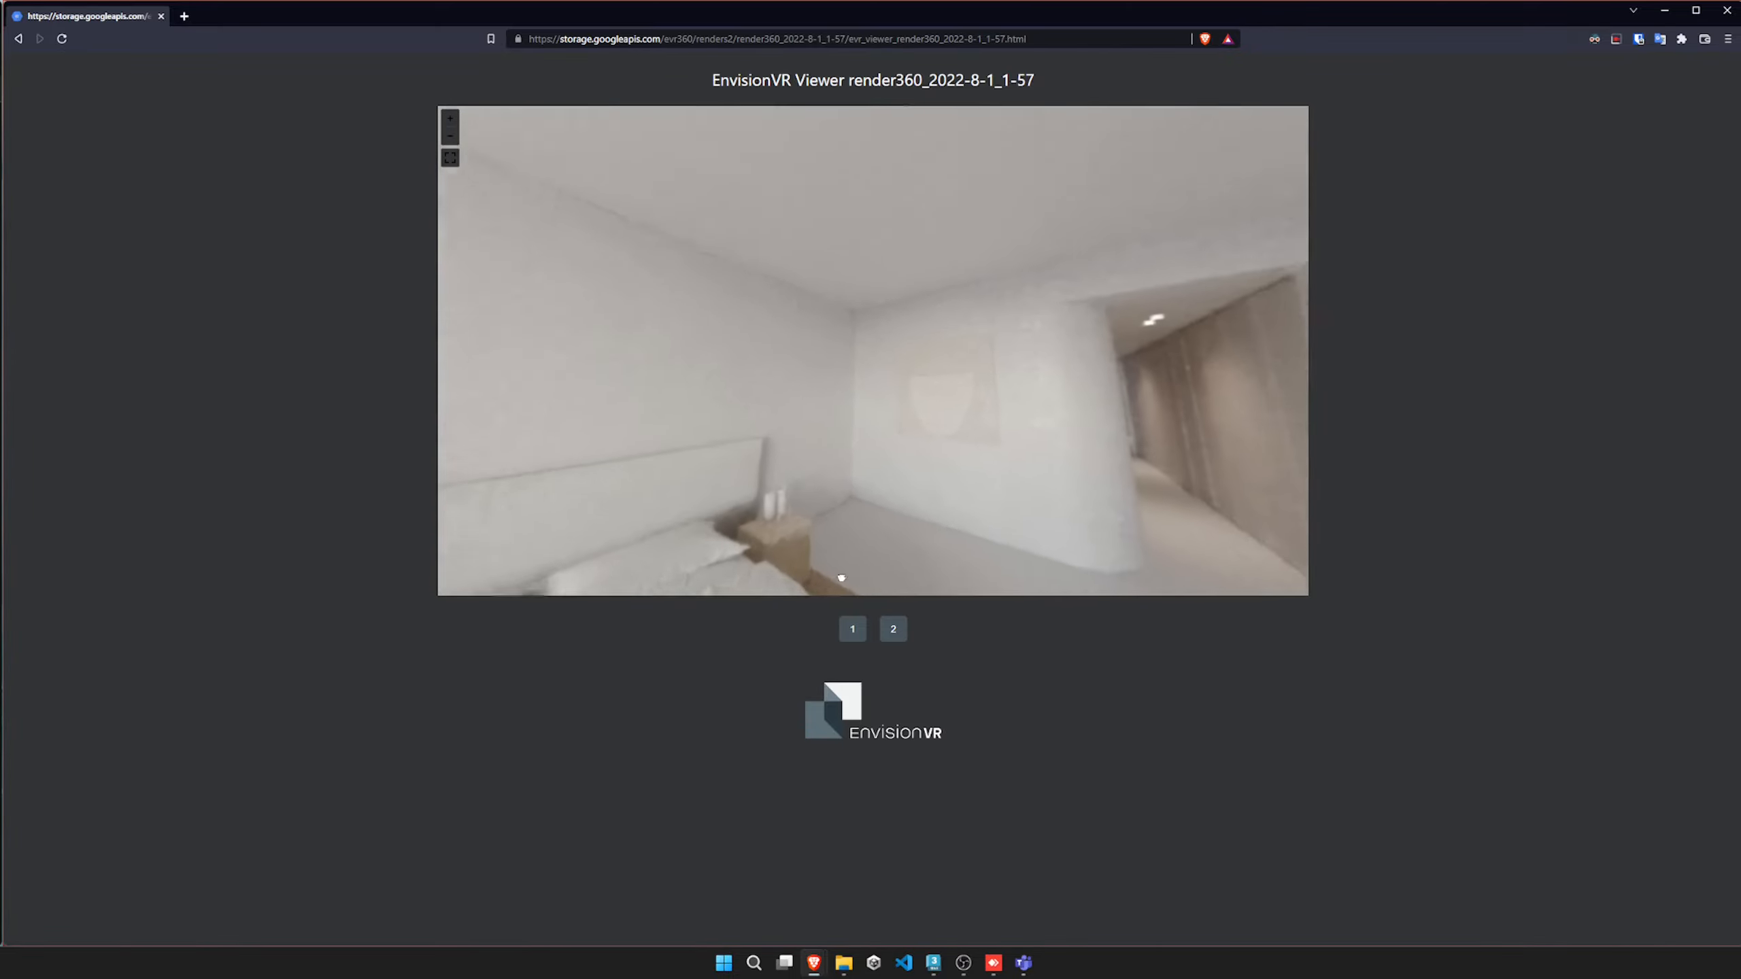
Step: Return the viewer to the living room's 360 image and preview it in full screen before restoring the normal view
{"action": "left_click", "coordinate": [892, 629]}
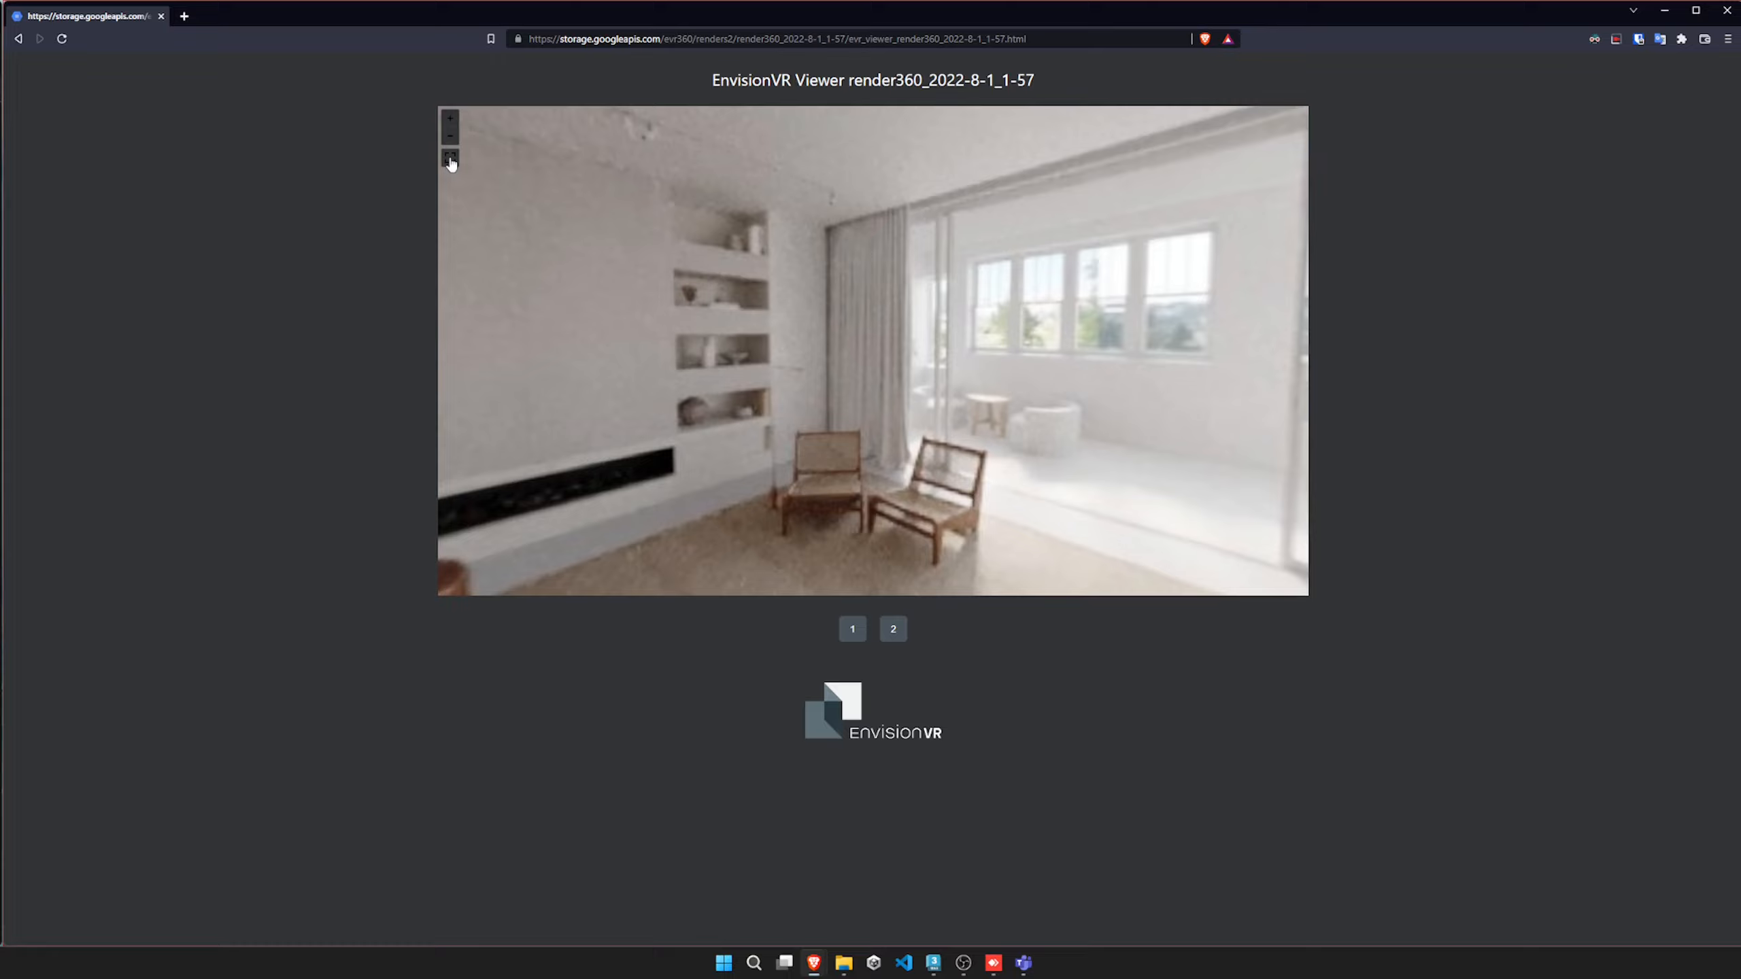
{"action": "left_click", "coordinate": [450, 159]}
{"action": "key", "text": "Escape"}
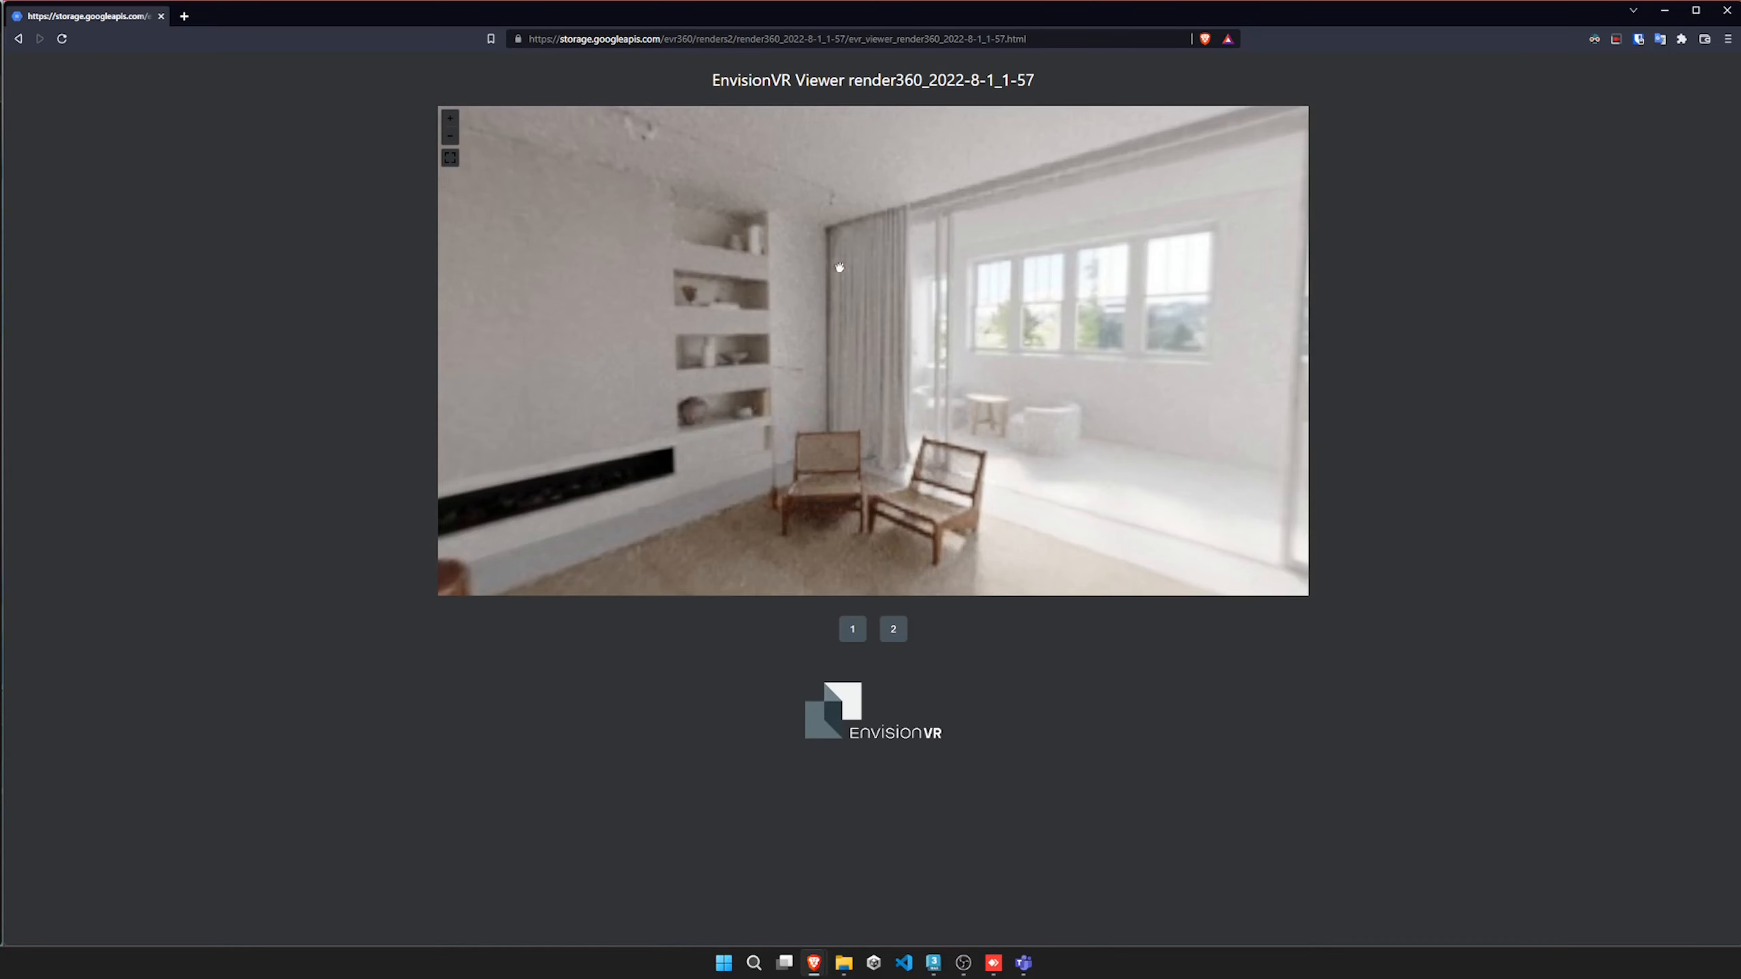